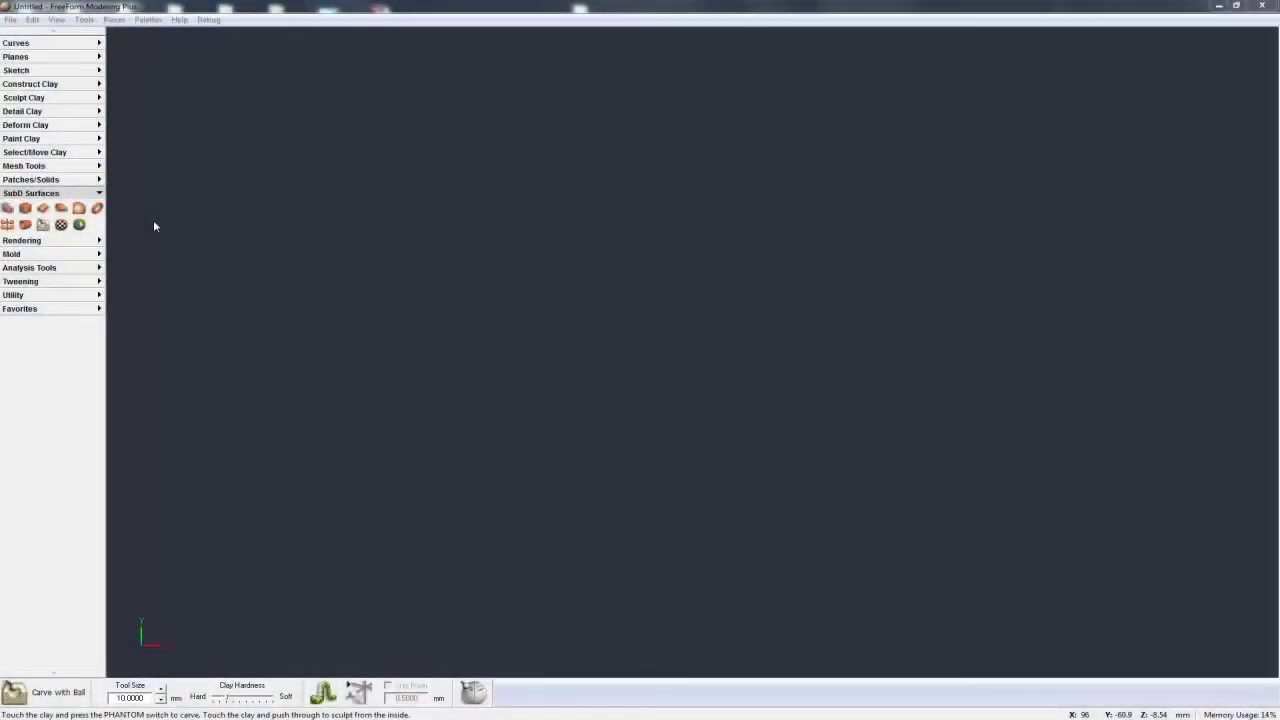
Create a 100 × 100 × 100 mm SubD cube with no symmetry and 0% sharpness.
{"action": "left_click", "coordinate": [26, 209]}
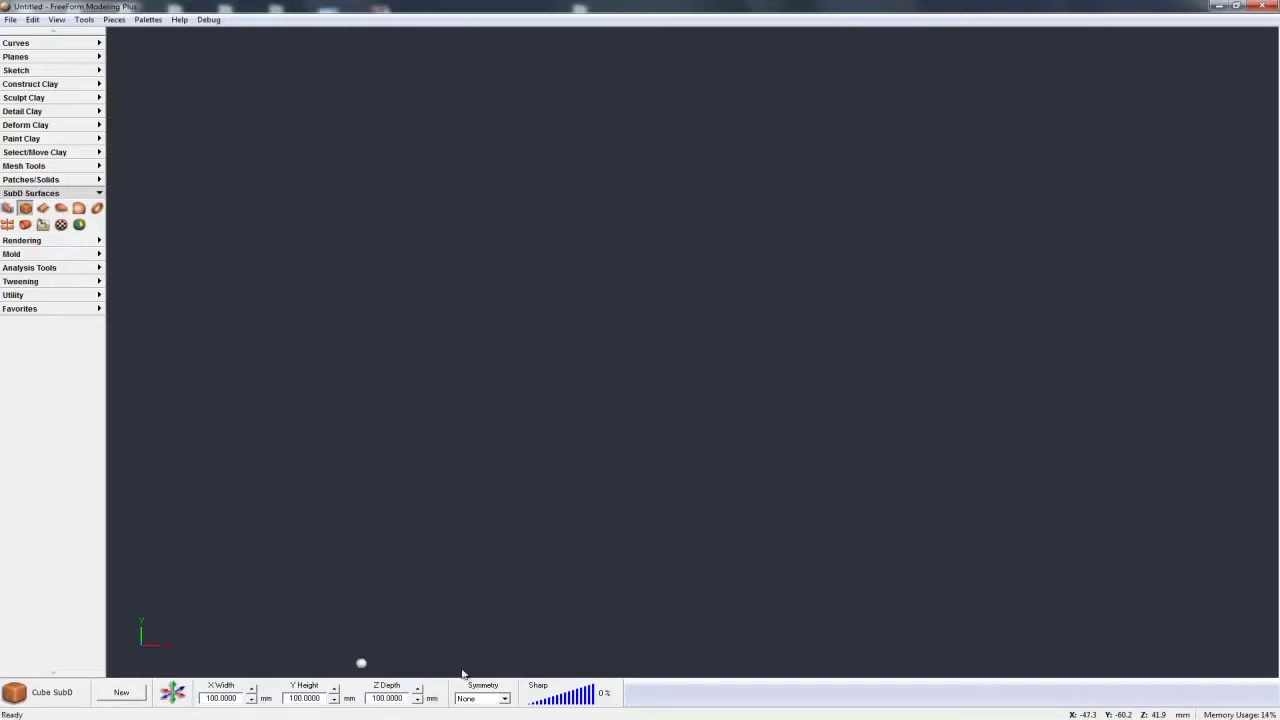
{"action": "left_click", "coordinate": [138, 696]}
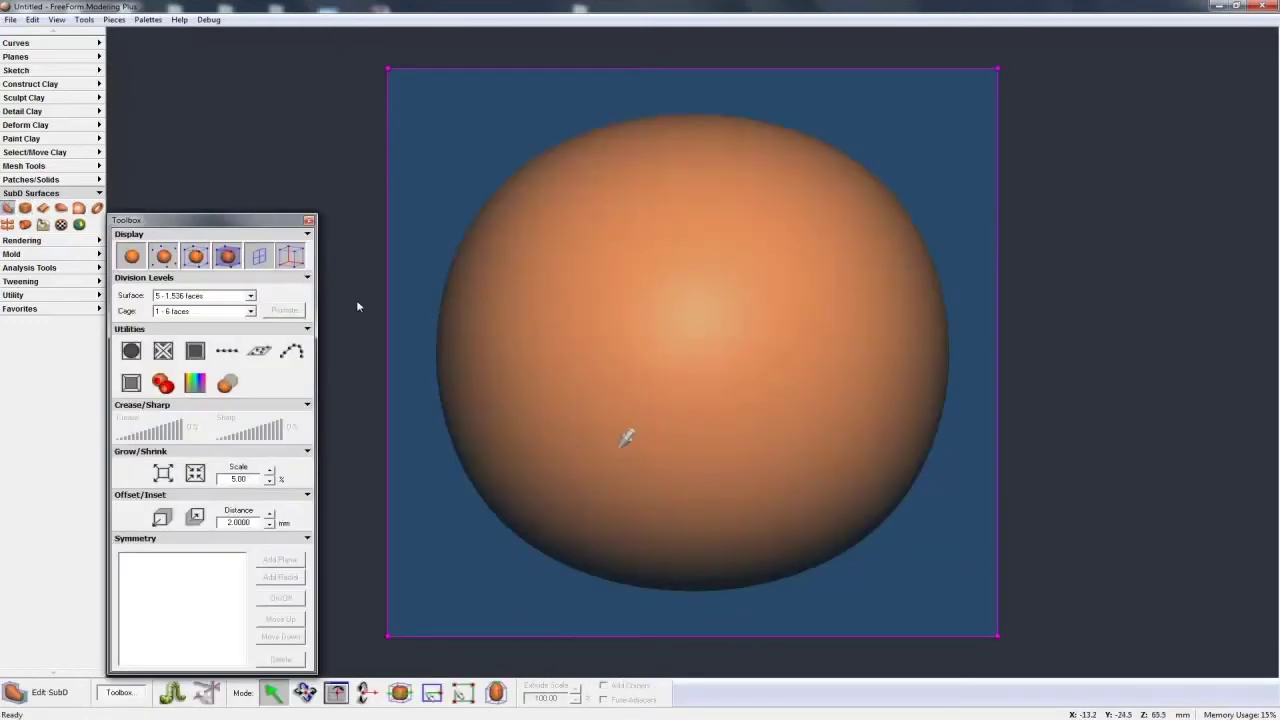
{"action": "key", "text": "space"}
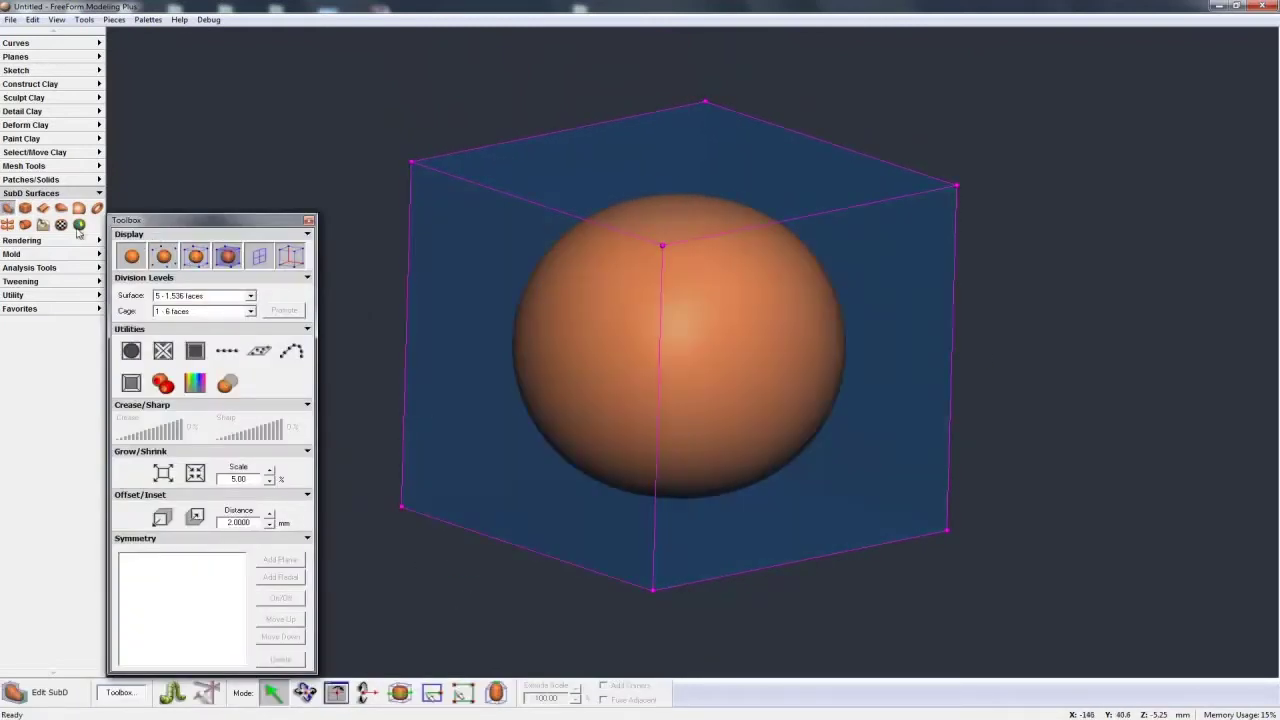
Create a 100 × 100 × 100 mm SubD cube with Z Depth symmetry and 0% sharpness.
{"action": "left_click", "coordinate": [25, 208]}
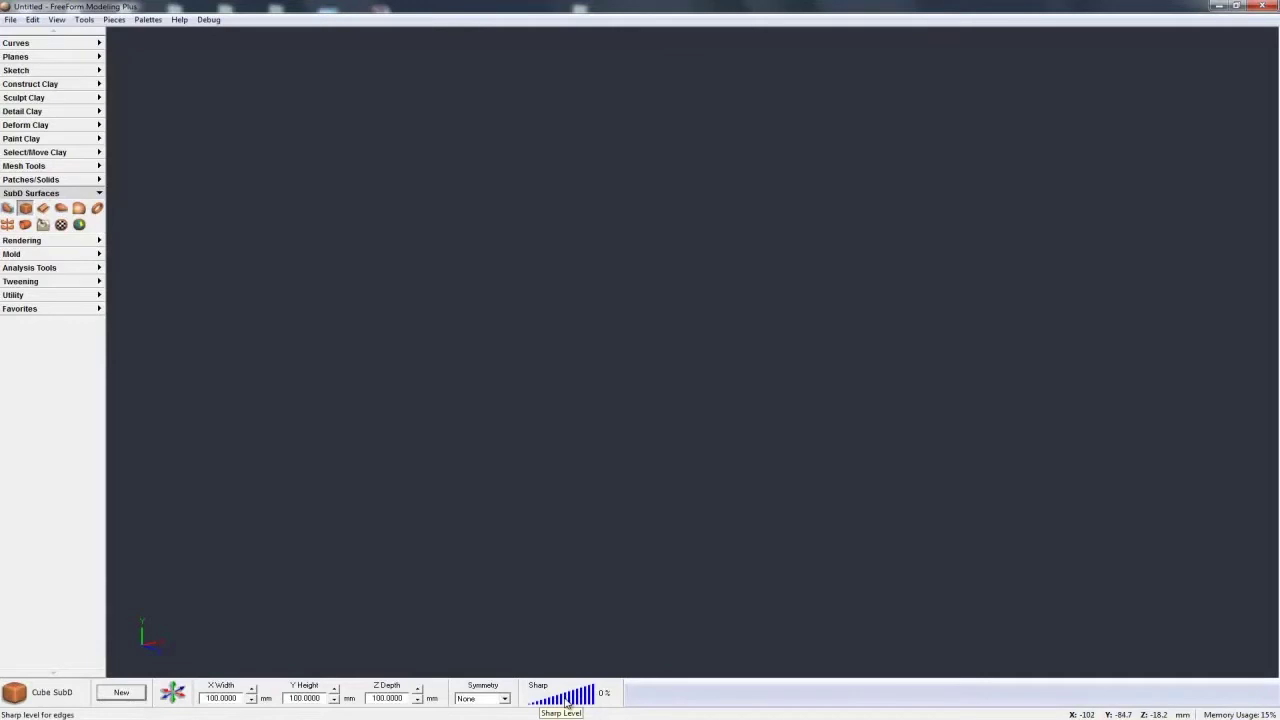
{"action": "left_click", "coordinate": [504, 698]}
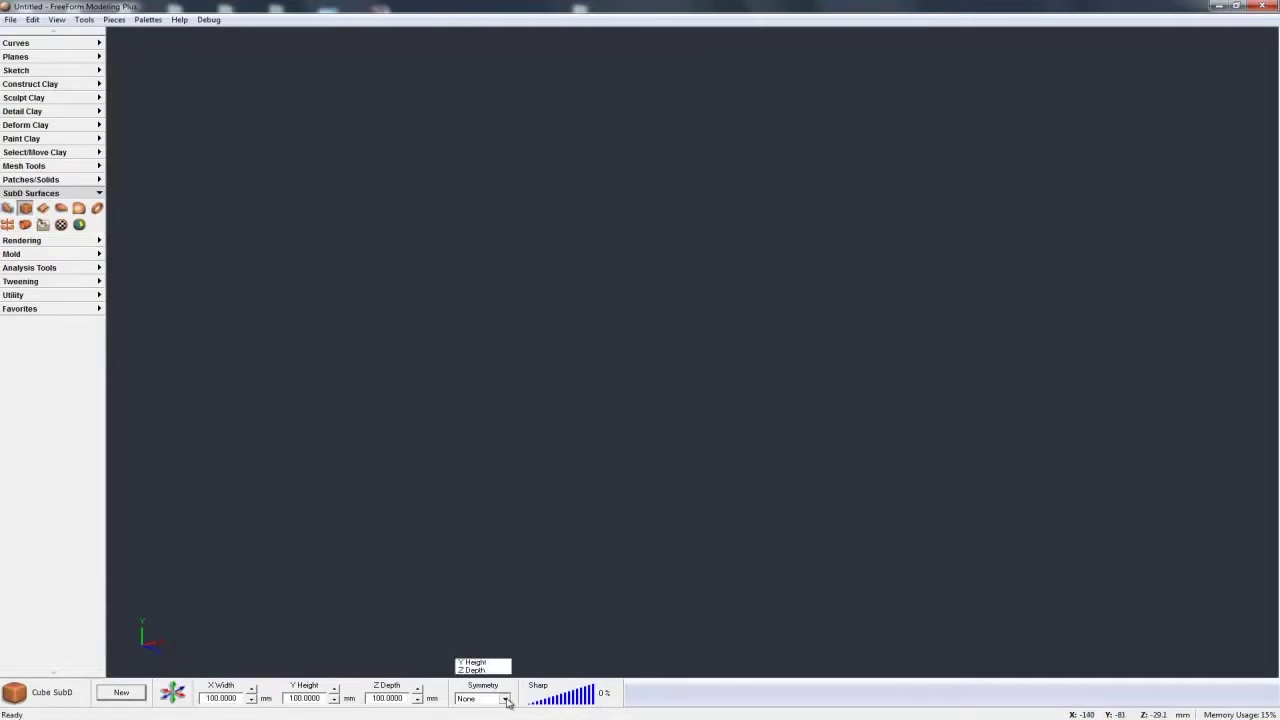
{"action": "left_click", "coordinate": [489, 689]}
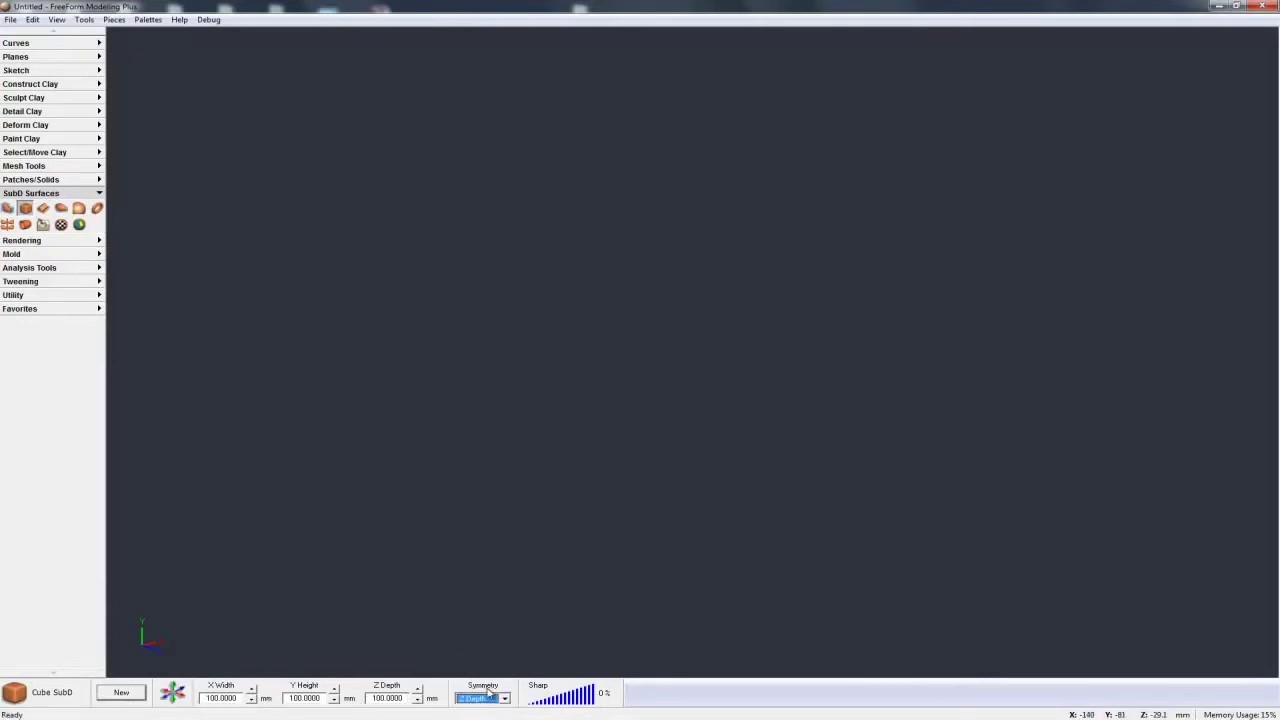
{"action": "left_click", "coordinate": [124, 693]}
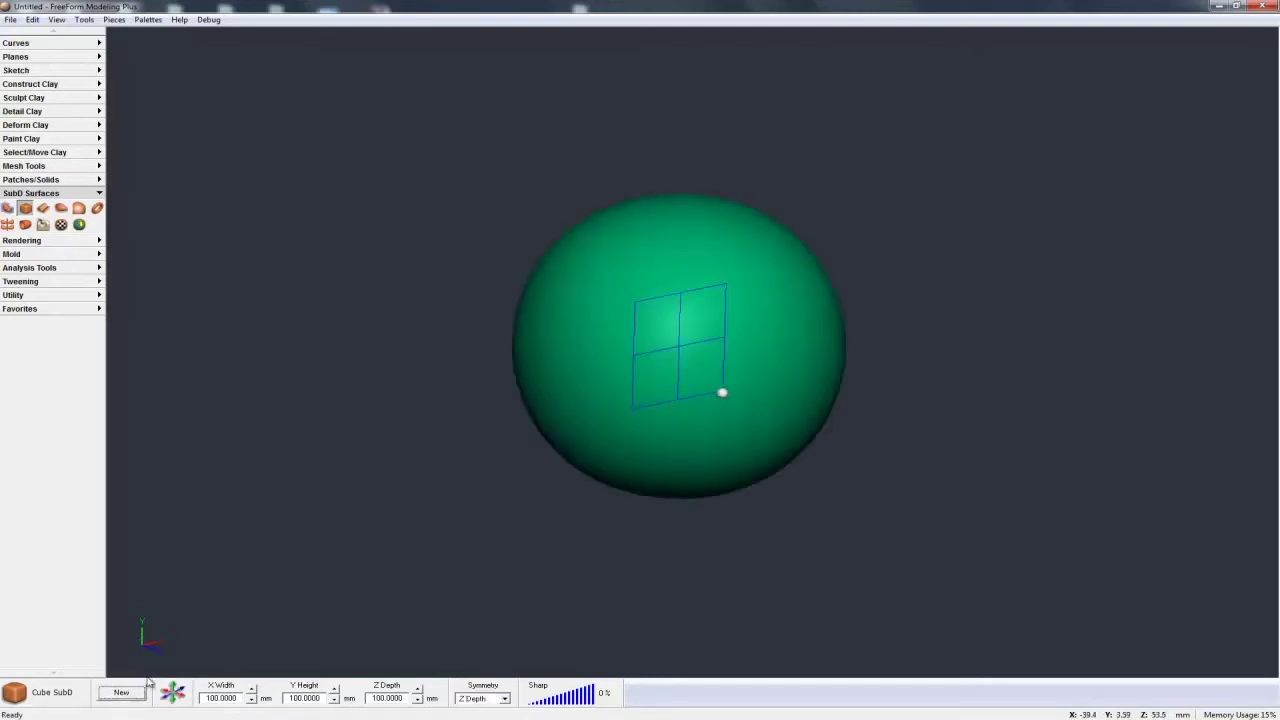
{"action": "key", "text": "space"}
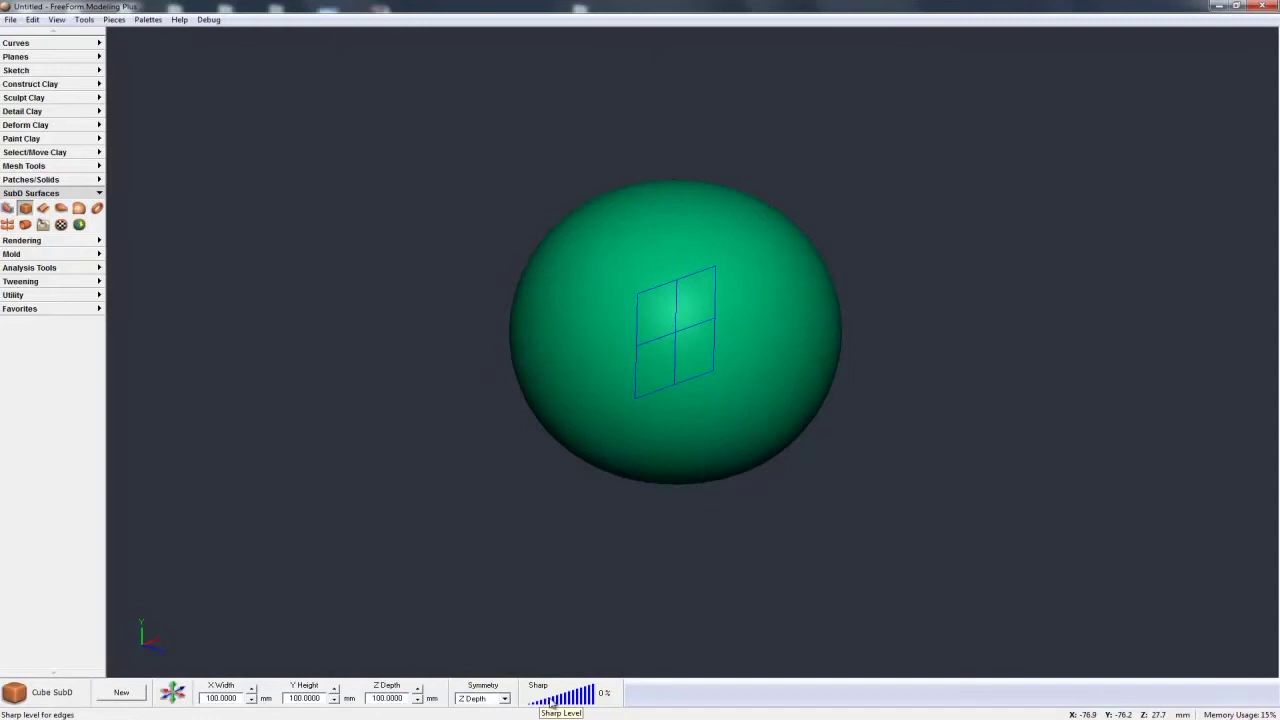
{"action": "left_click_drag", "start_coordinate": [552, 700], "coordinate": [526, 700]}
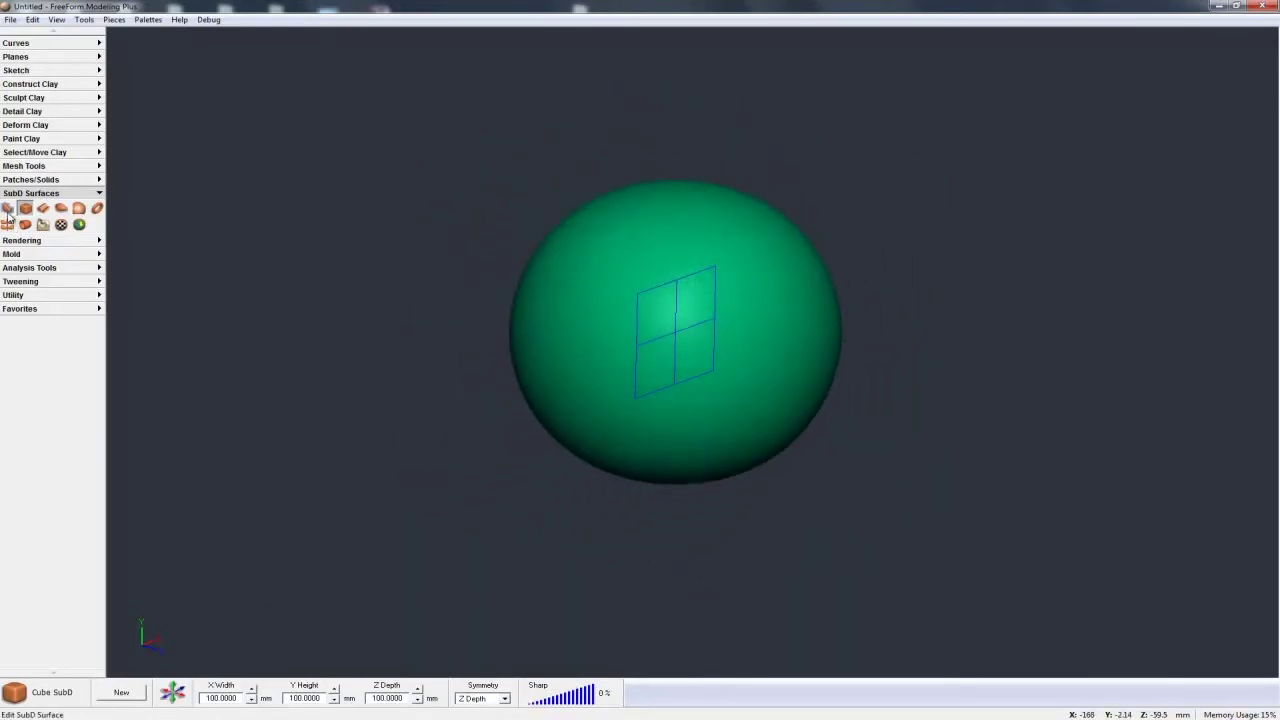
Open the symmetric cube in Edit SubD and try editing its control cage near an upper corner.
{"action": "left_click", "coordinate": [7, 209]}
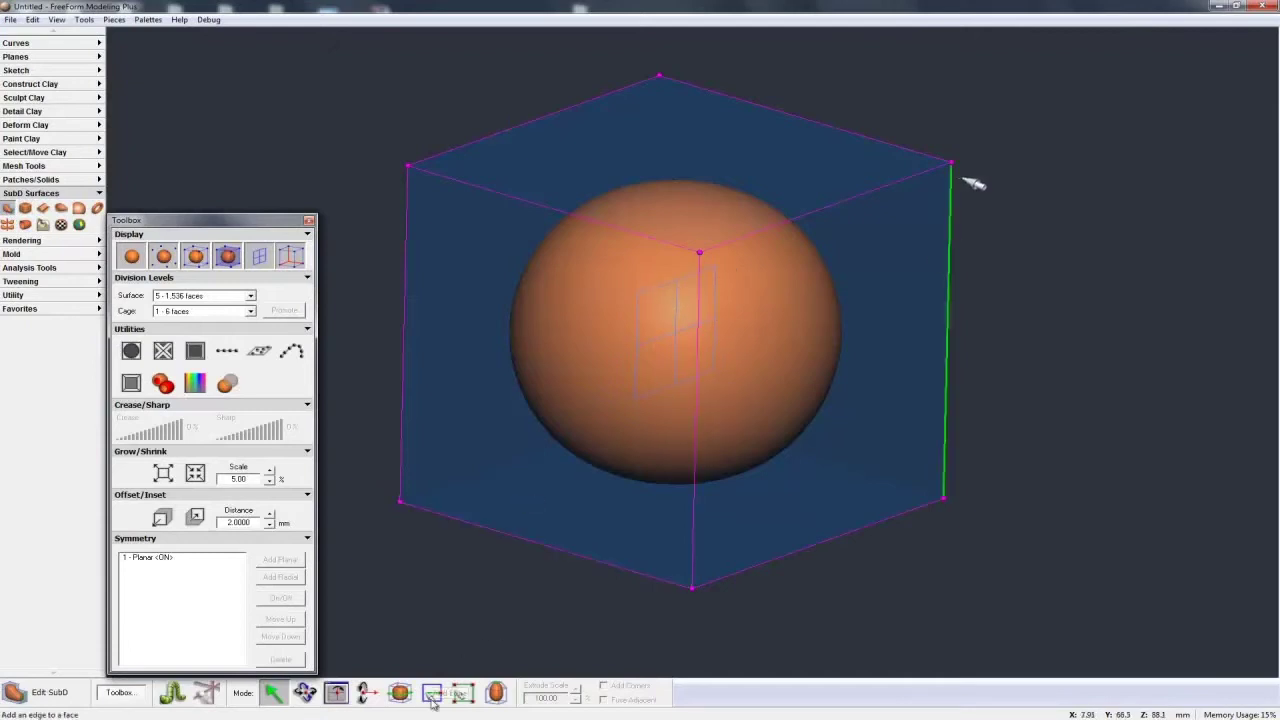
{"action": "left_click", "coordinate": [916, 177]}
{"action": "left_click_drag", "start_coordinate": [925, 186], "coordinate": [972, 238]}
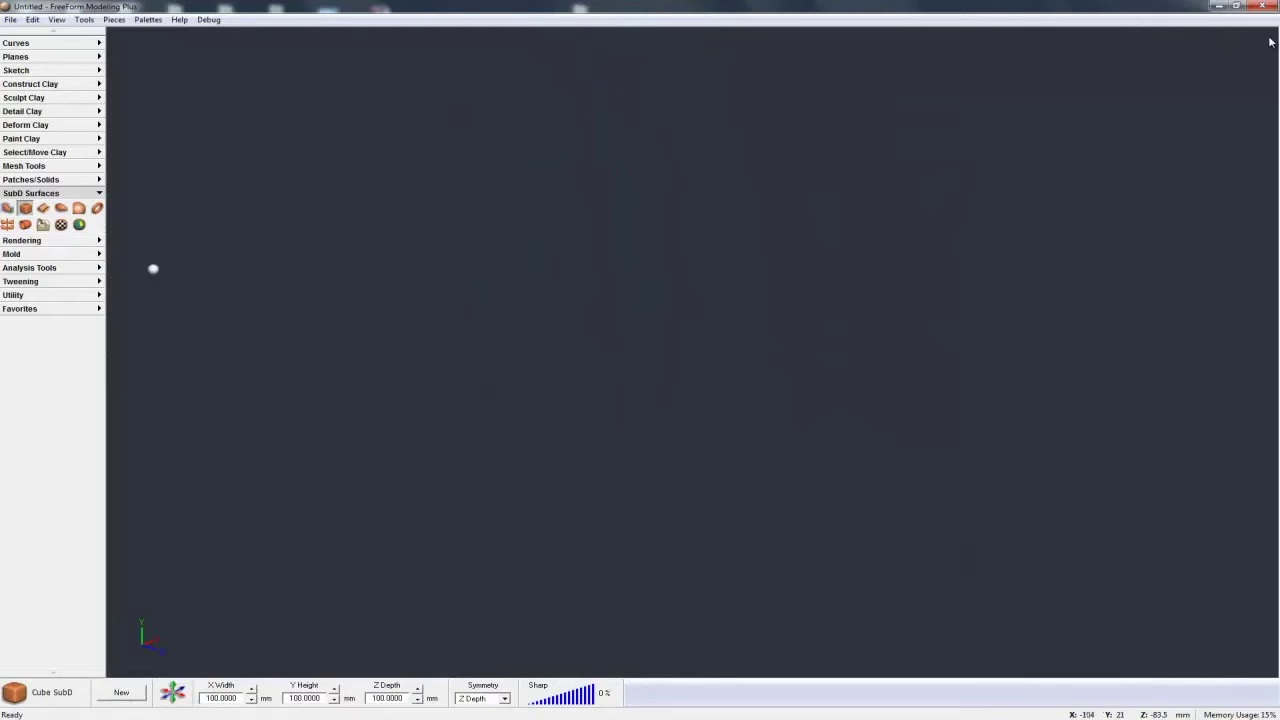
Sketch a closed profile on a plane from a rectangle overlapping a large circle, trimming away the inner segments.
{"action": "left_click", "coordinate": [43, 209]}
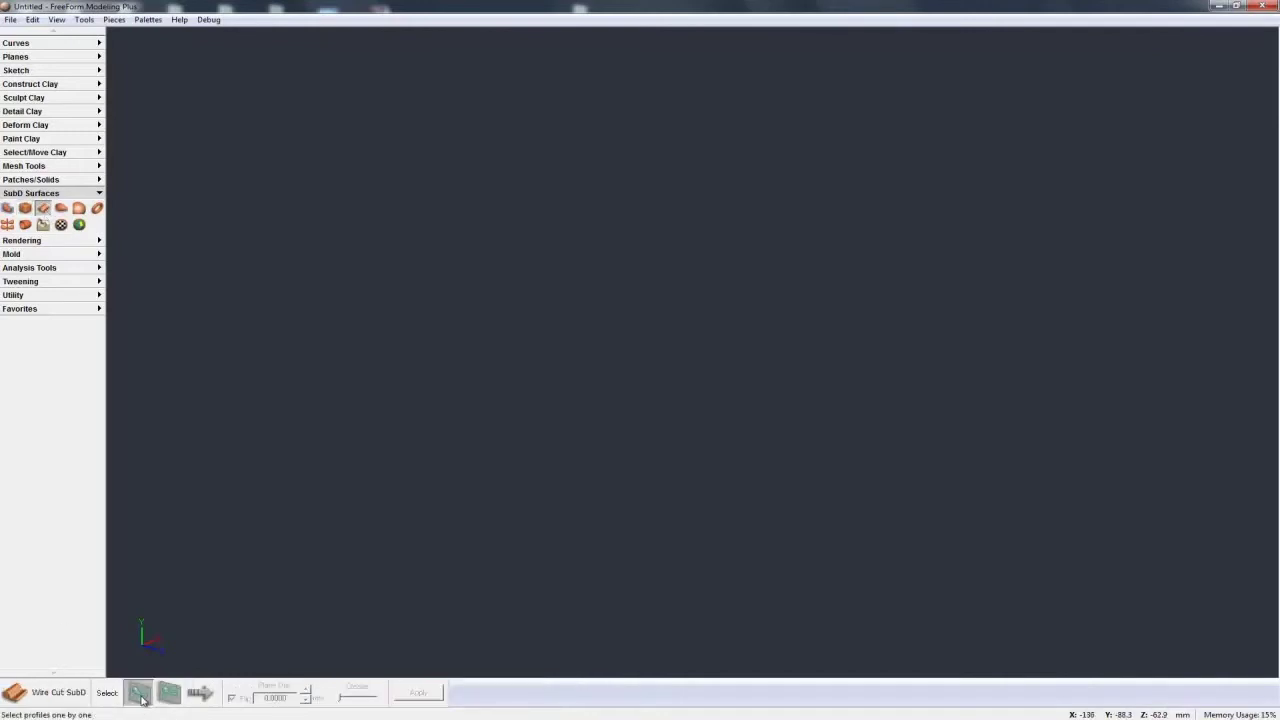
{"action": "left_click", "coordinate": [16, 70]}
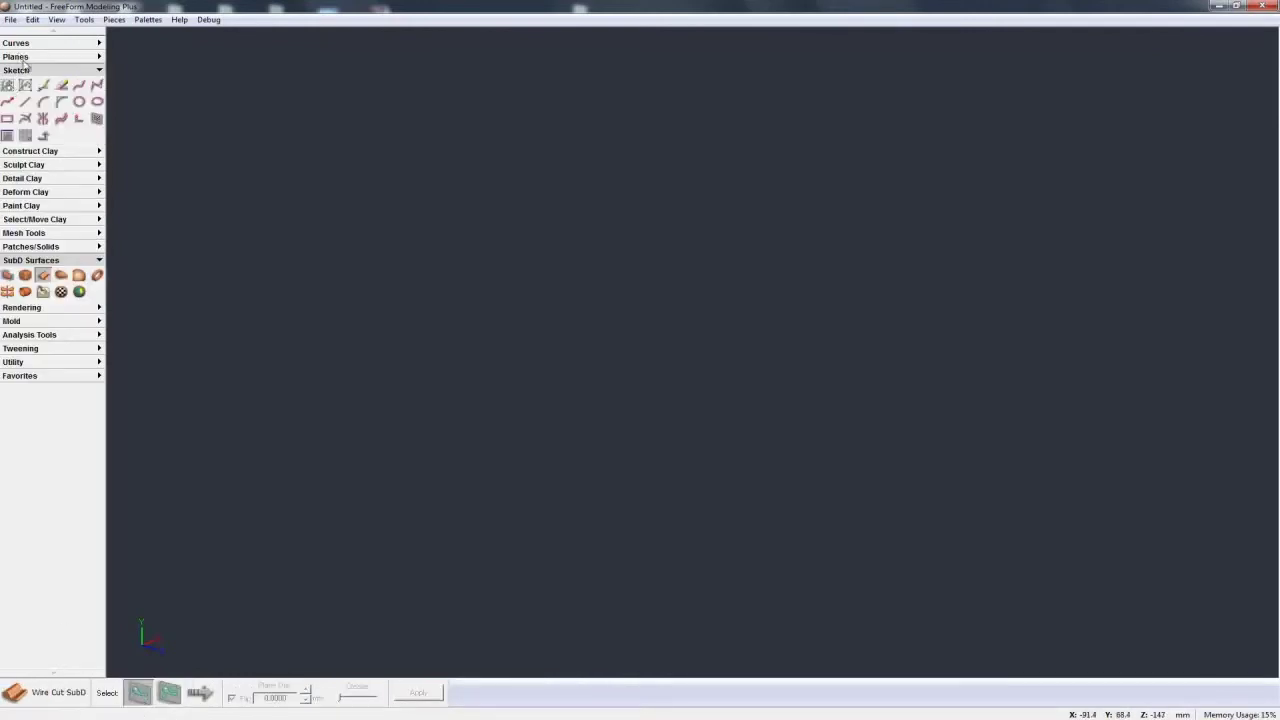
{"action": "left_click", "coordinate": [19, 58]}
{"action": "left_click", "coordinate": [25, 71]}
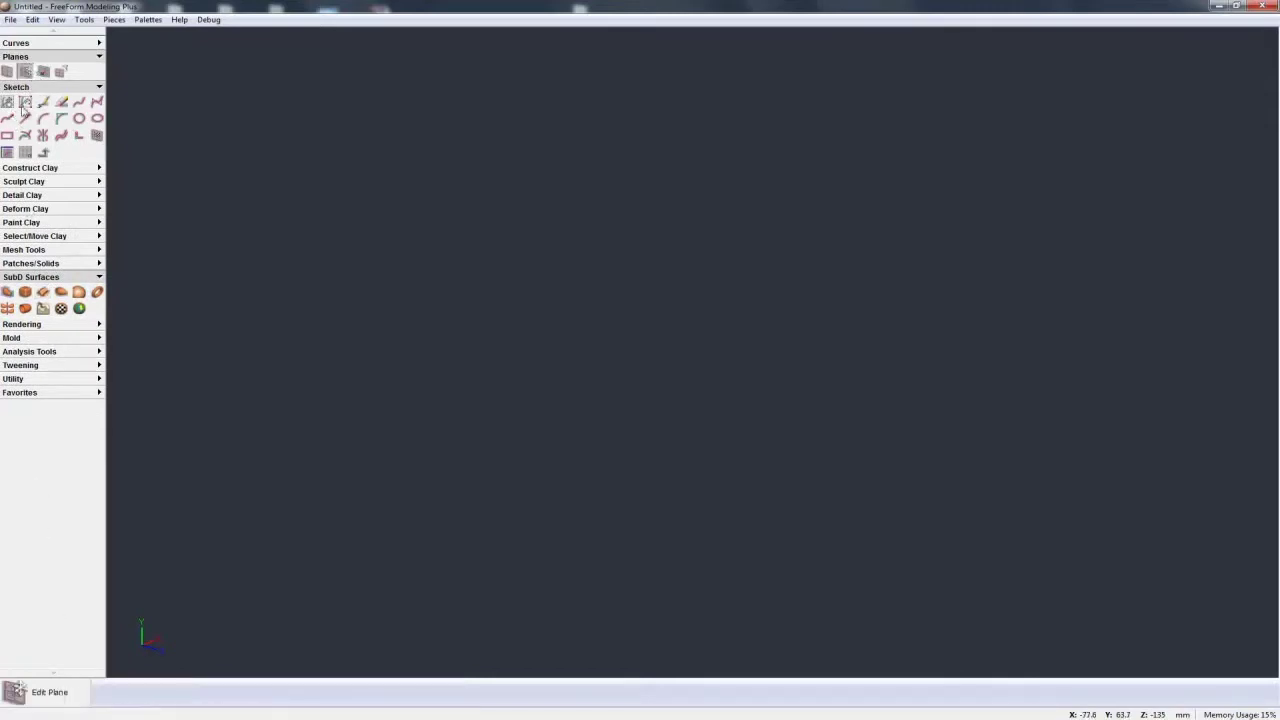
{"action": "left_click", "coordinate": [79, 119]}
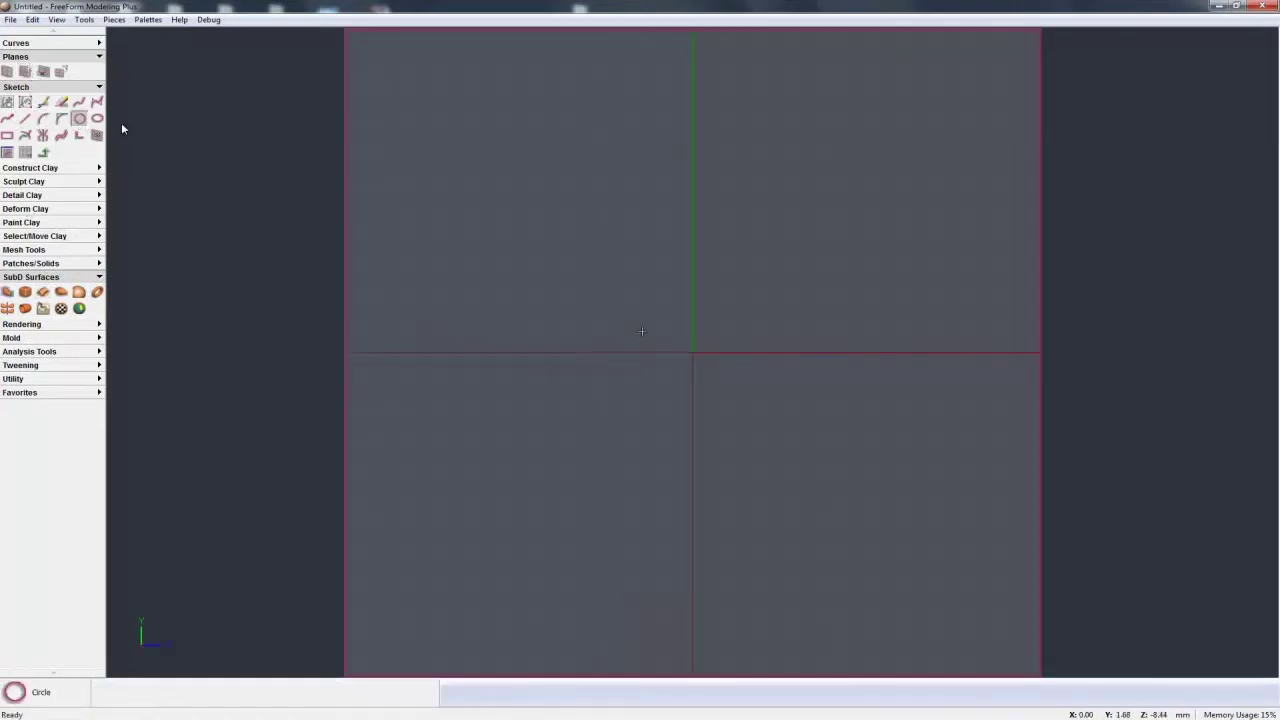
{"action": "left_click", "coordinate": [25, 135]}
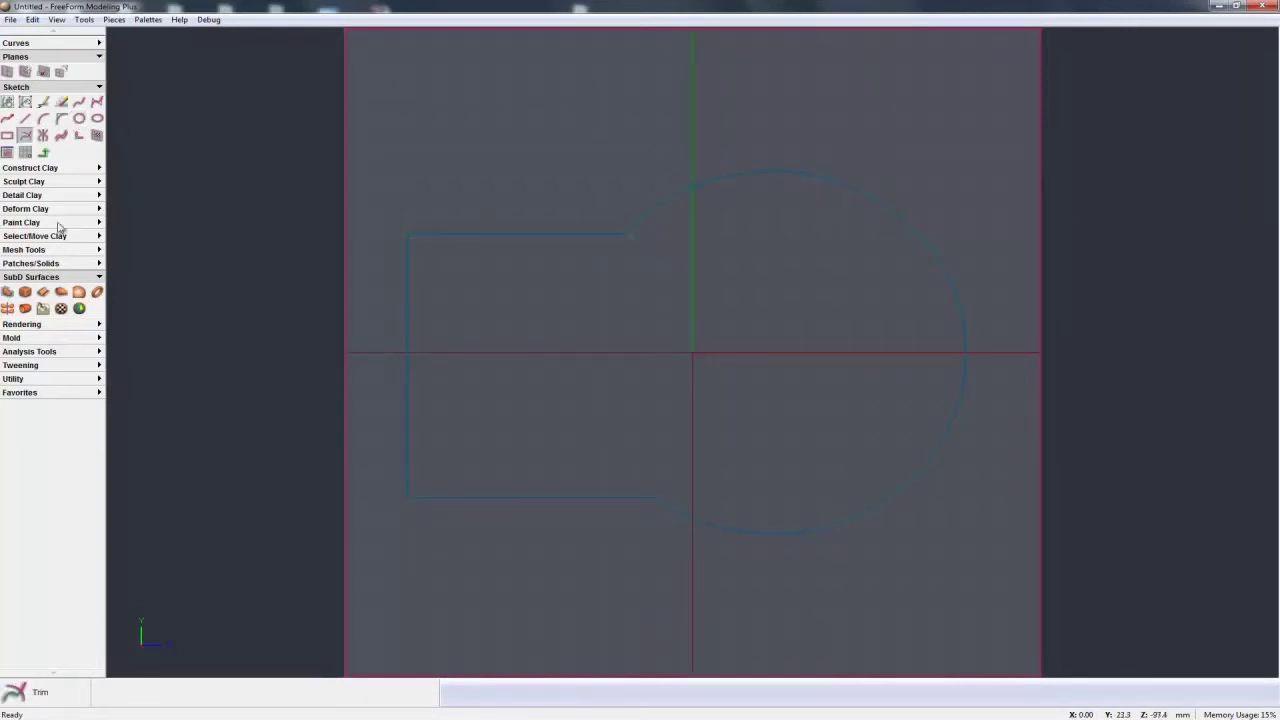
{"action": "left_click", "coordinate": [44, 154]}
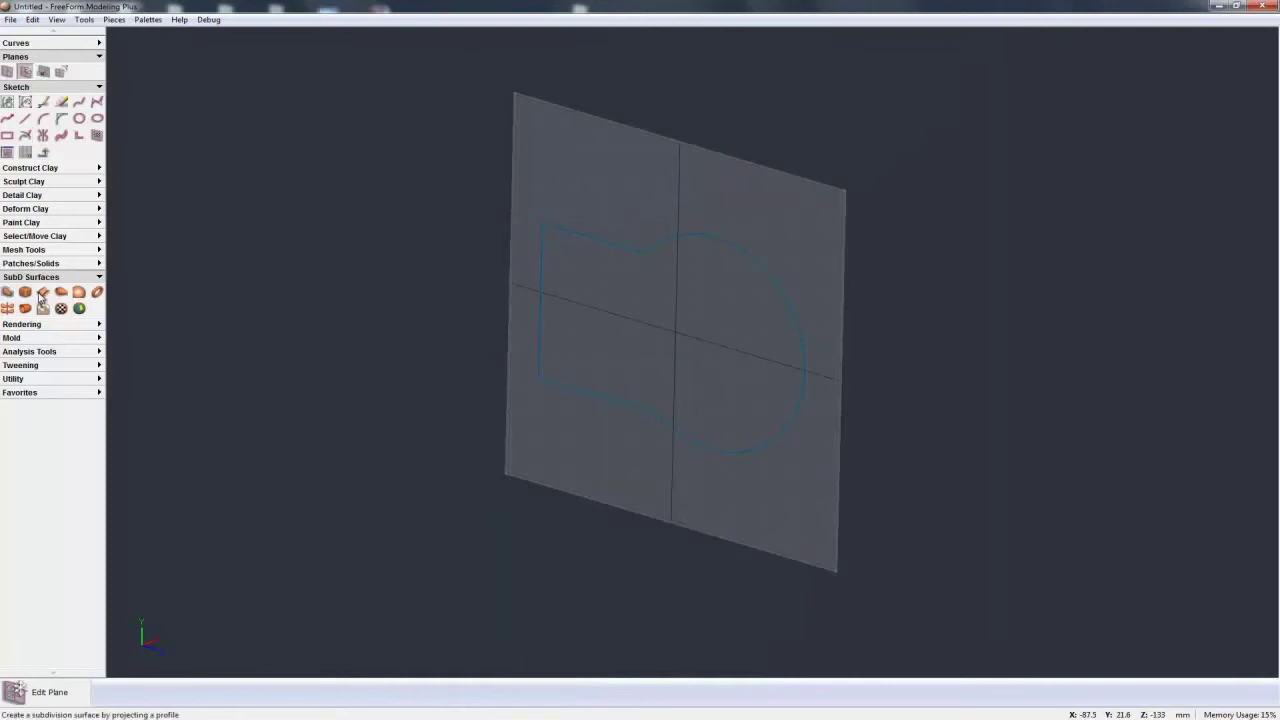
Create a Wire Cut SubD from the closed rectangle-and-circle profile with a flipped plane distance of 56 mm.
{"action": "left_click", "coordinate": [43, 293]}
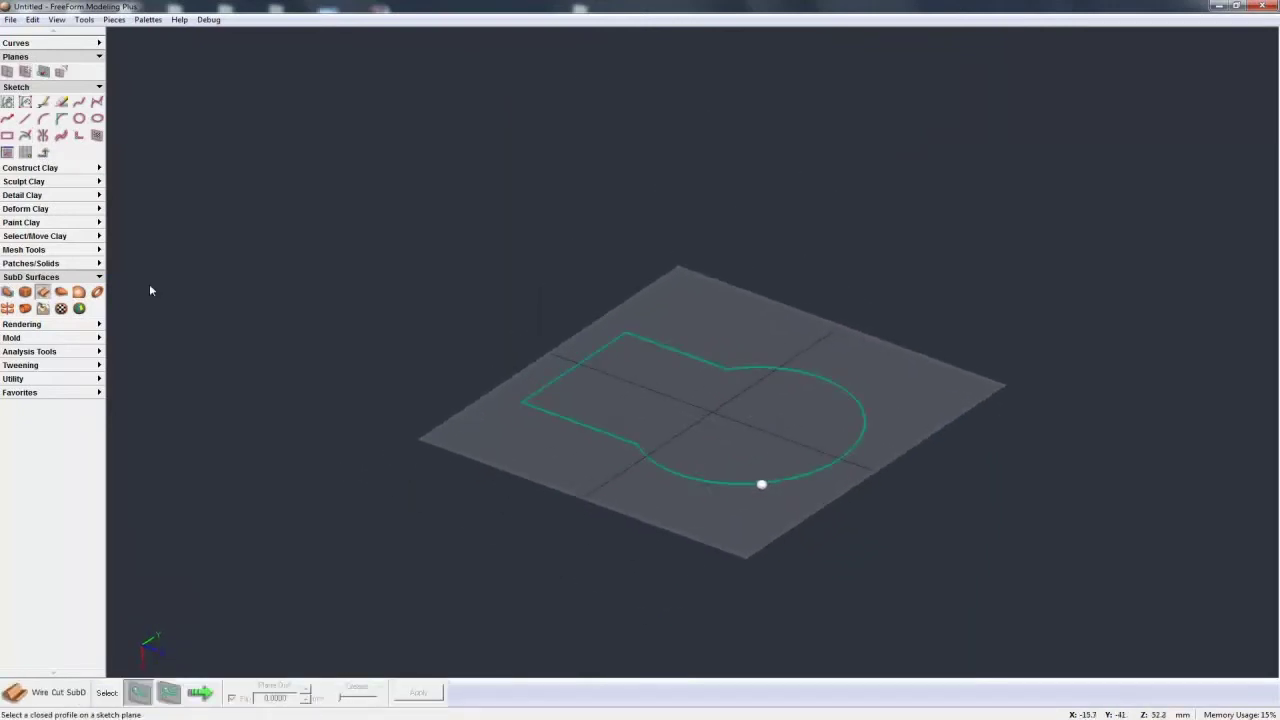
{"action": "left_click", "coordinate": [201, 693]}
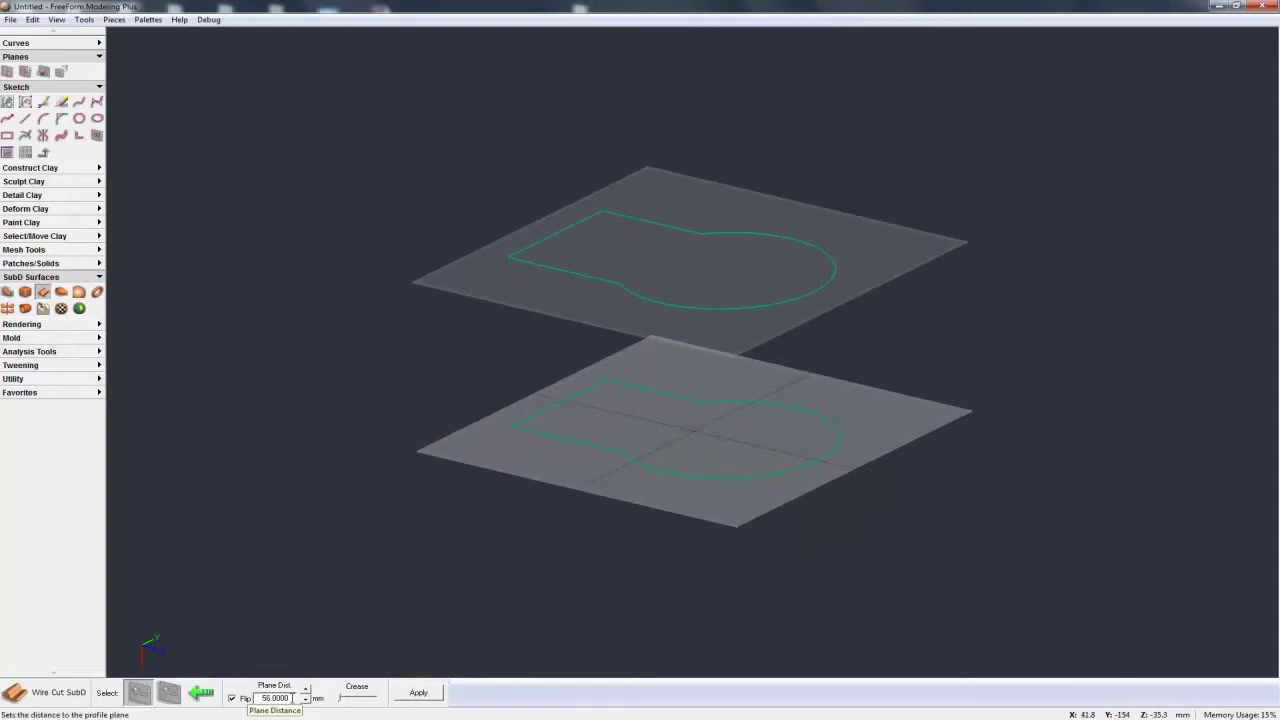
{"action": "left_click", "coordinate": [418, 692]}
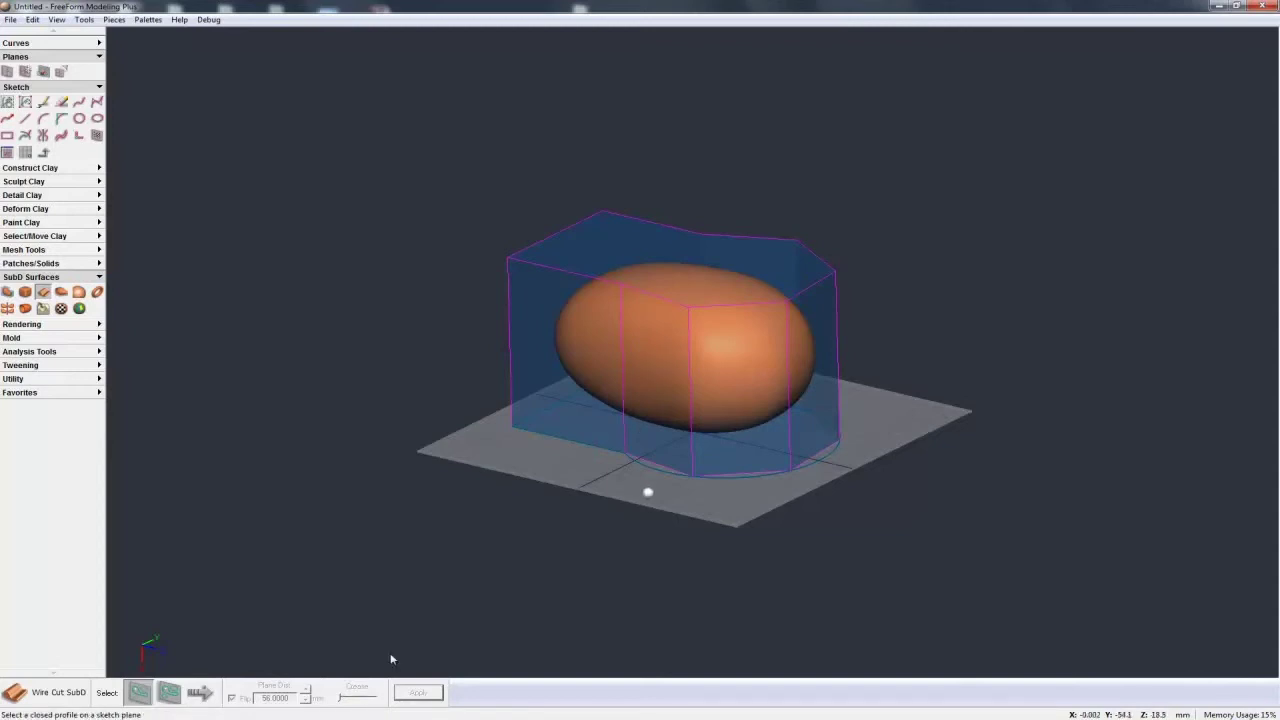
{"action": "mouse_move", "coordinate": [603, 417]}
{"action": "middle_mouse_down"}
{"action": "mouse_move", "coordinate": [700, 525]}
{"action": "mouse_move", "coordinate": [680, 433]}
{"action": "mouse_move", "coordinate": [674, 481]}
{"action": "mouse_move", "coordinate": [662, 447]}
{"action": "mouse_move", "coordinate": [709, 385]}
{"action": "mouse_move", "coordinate": [631, 481]}
{"action": "mouse_move", "coordinate": [631, 539]}
{"action": "mouse_move", "coordinate": [711, 411]}
{"action": "mouse_move", "coordinate": [700, 354]}
{"action": "mouse_move", "coordinate": [660, 341]}
{"action": "mouse_move", "coordinate": [704, 351]}
{"action": "mouse_move", "coordinate": [699, 441]}
{"action": "mouse_move", "coordinate": [660, 444]}
{"action": "middle_mouse_up"}
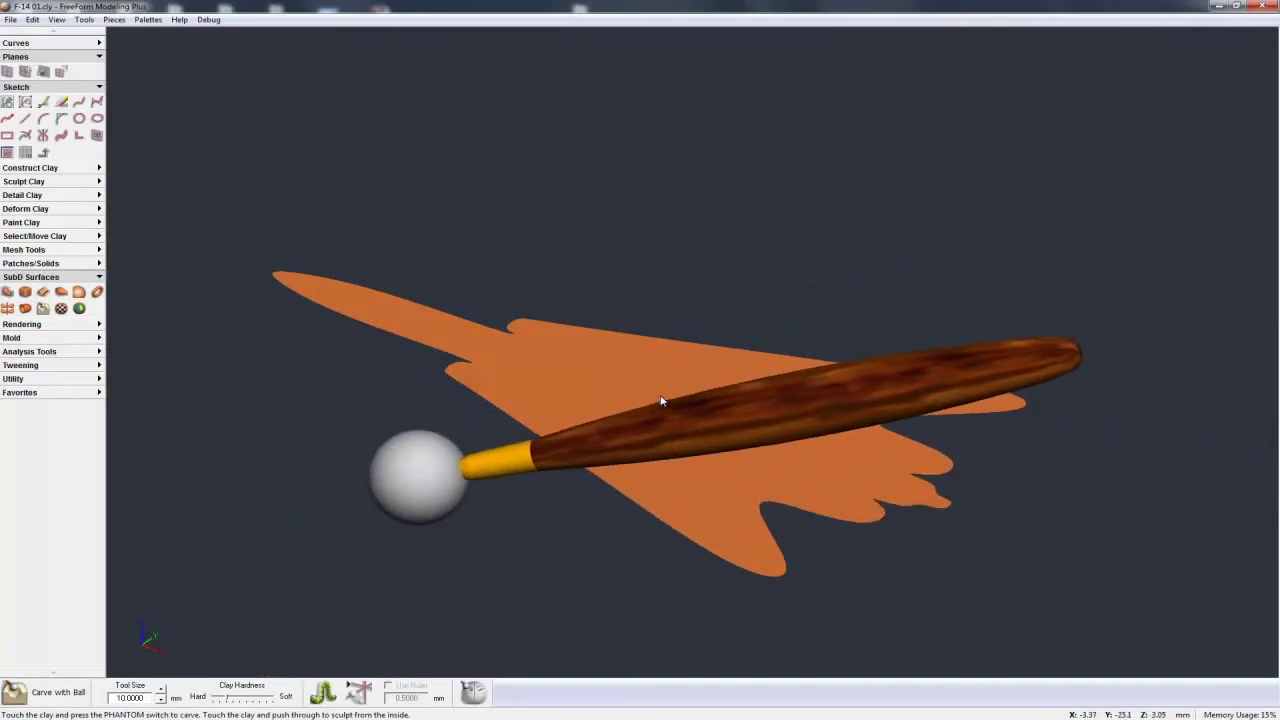
Display Front Plane 1 in place of the SubD surface to examine the F-14 blueprint sketch, and restore the surface's display.
{"action": "key", "text": "o"}
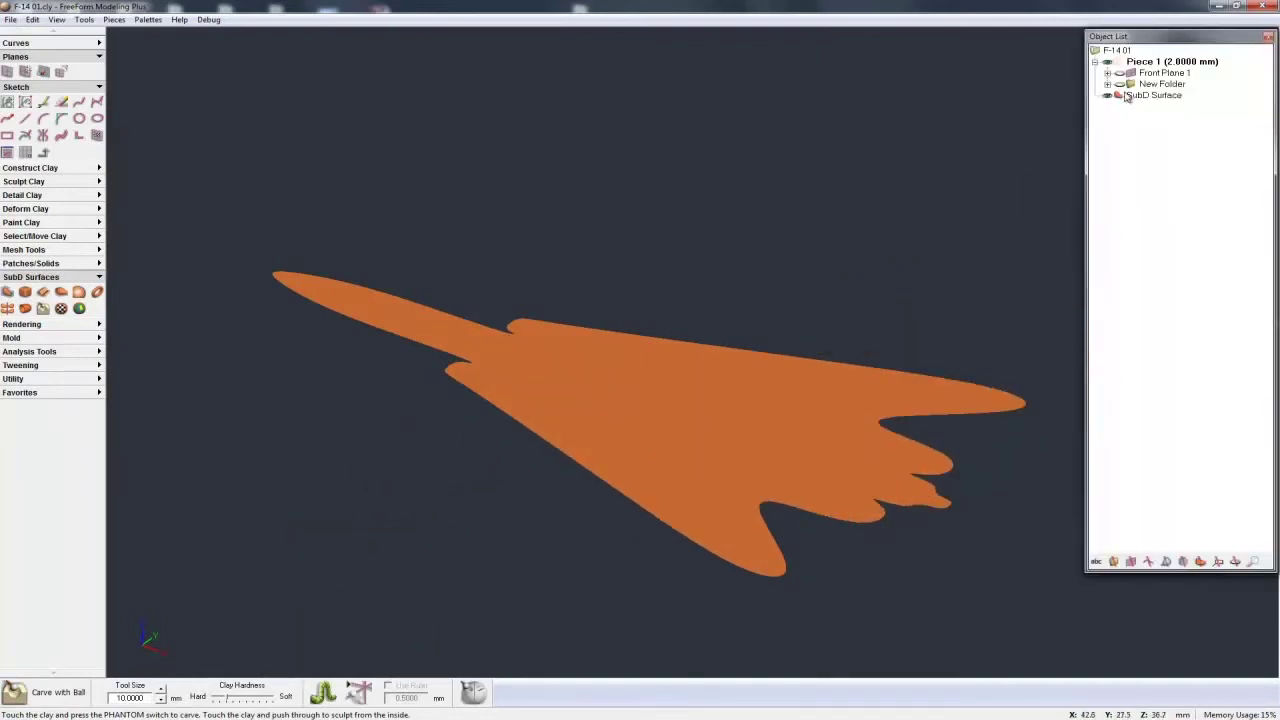
{"action": "left_click", "coordinate": [1120, 73]}
{"action": "left_click", "coordinate": [1108, 96]}
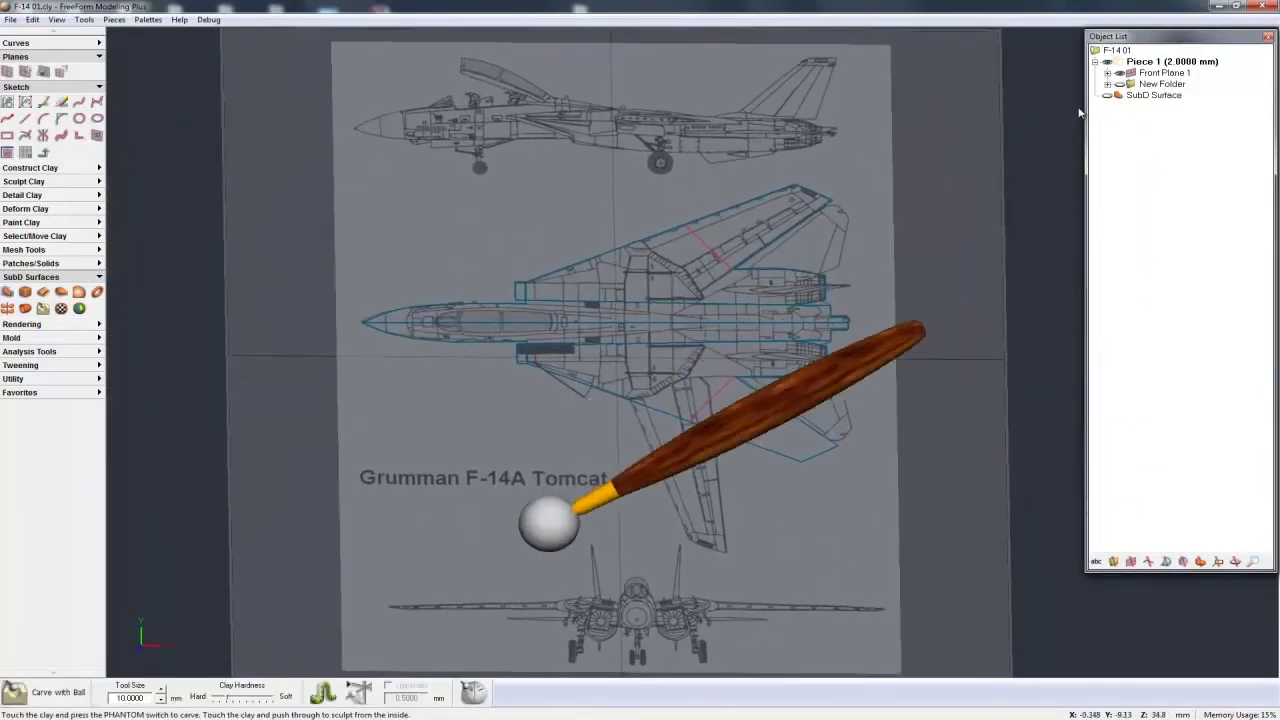
{"action": "key", "text": "space"}
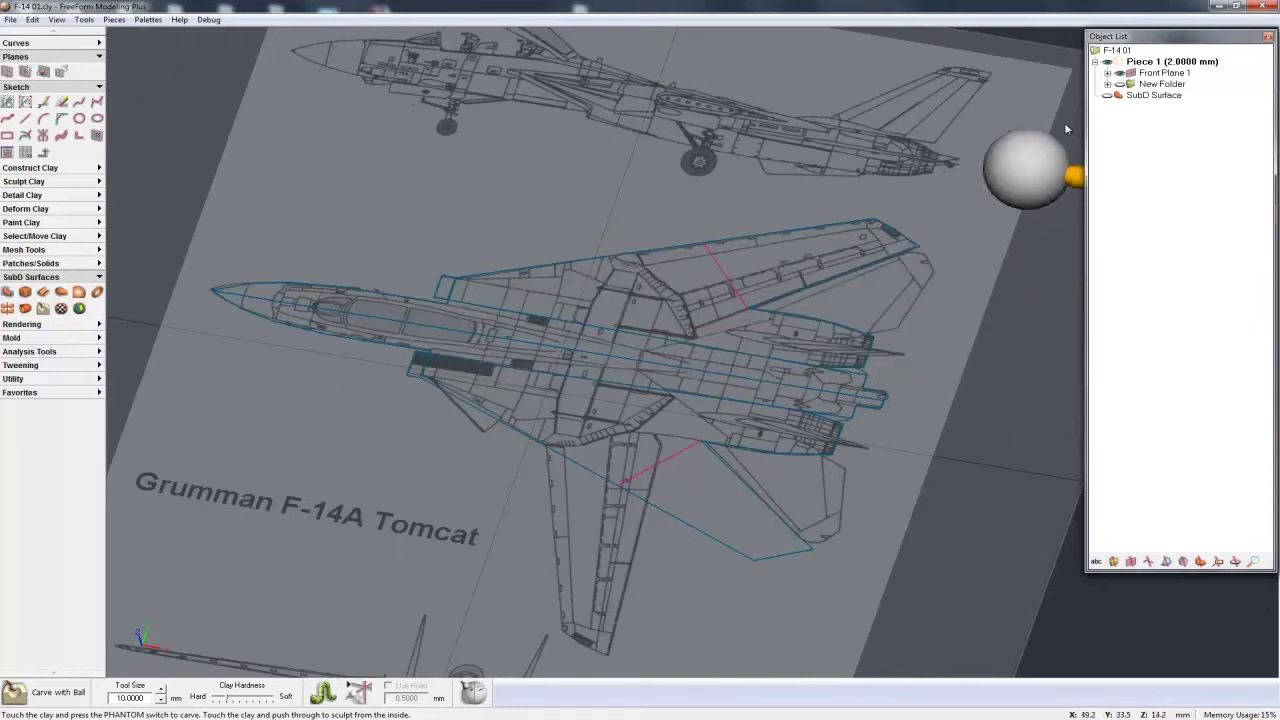
{"action": "left_click", "coordinate": [1120, 74]}
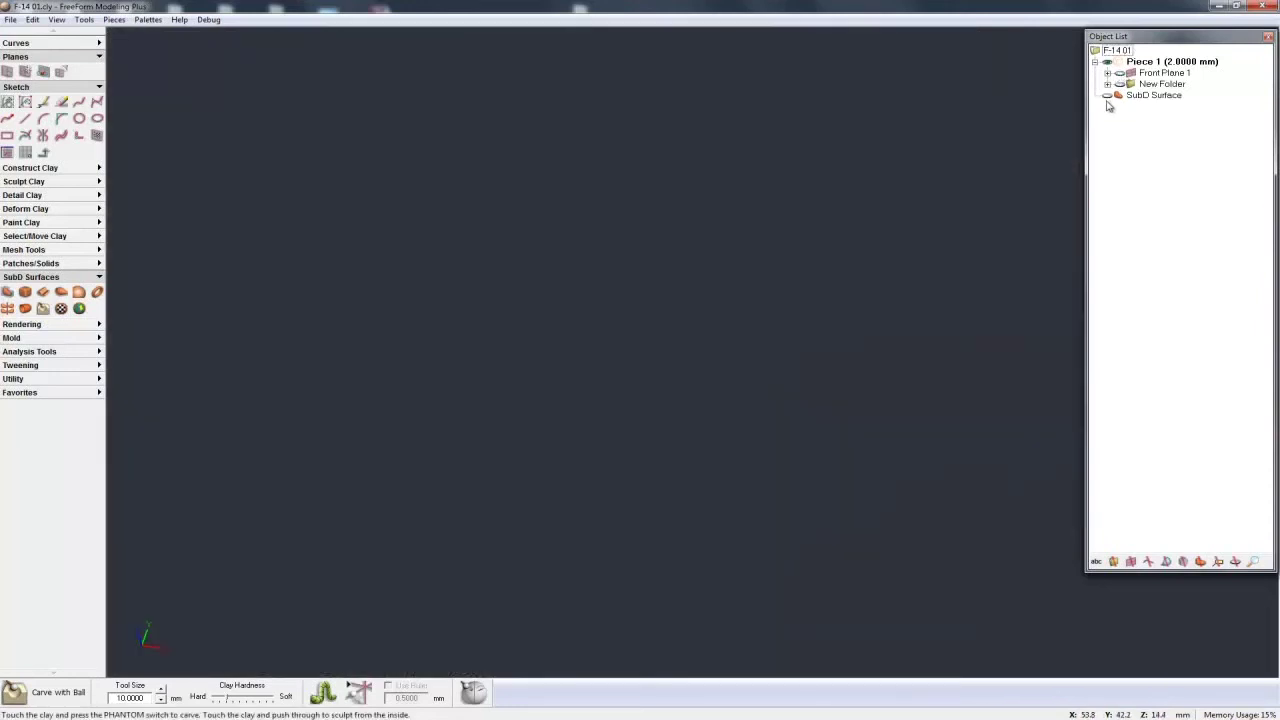
{"action": "left_click", "coordinate": [1107, 96]}
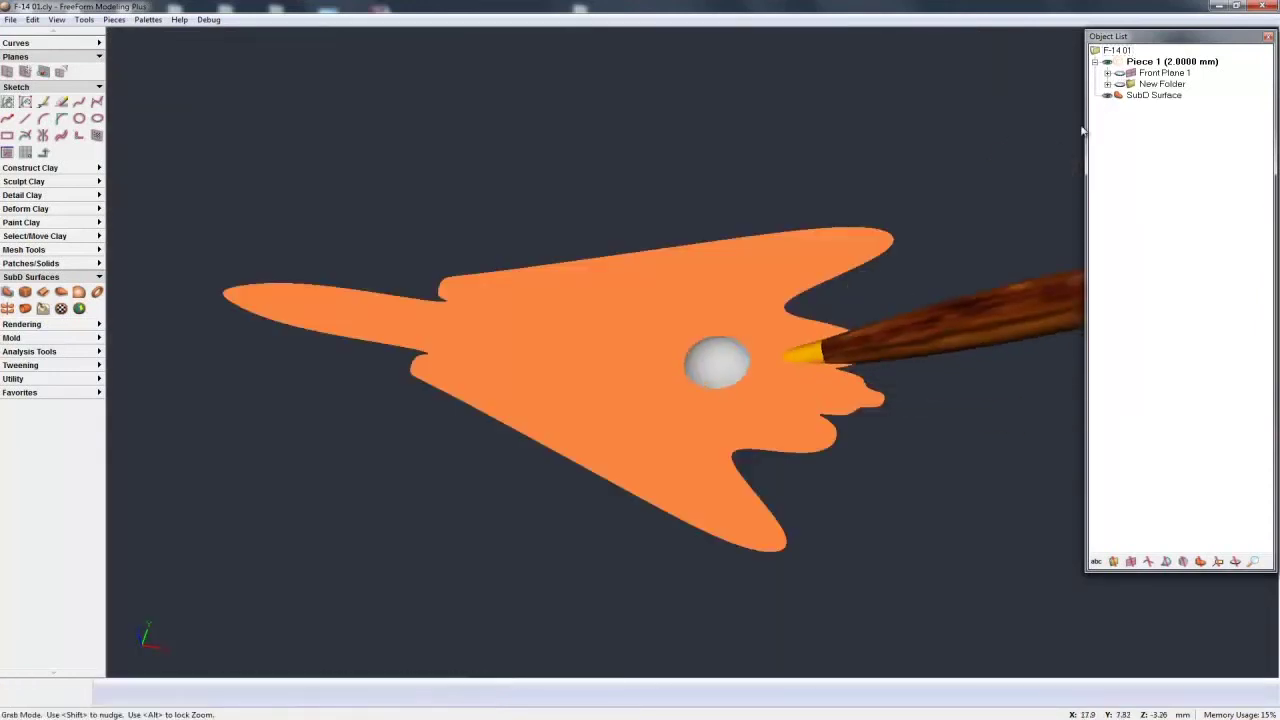
{"action": "key", "text": "c"}
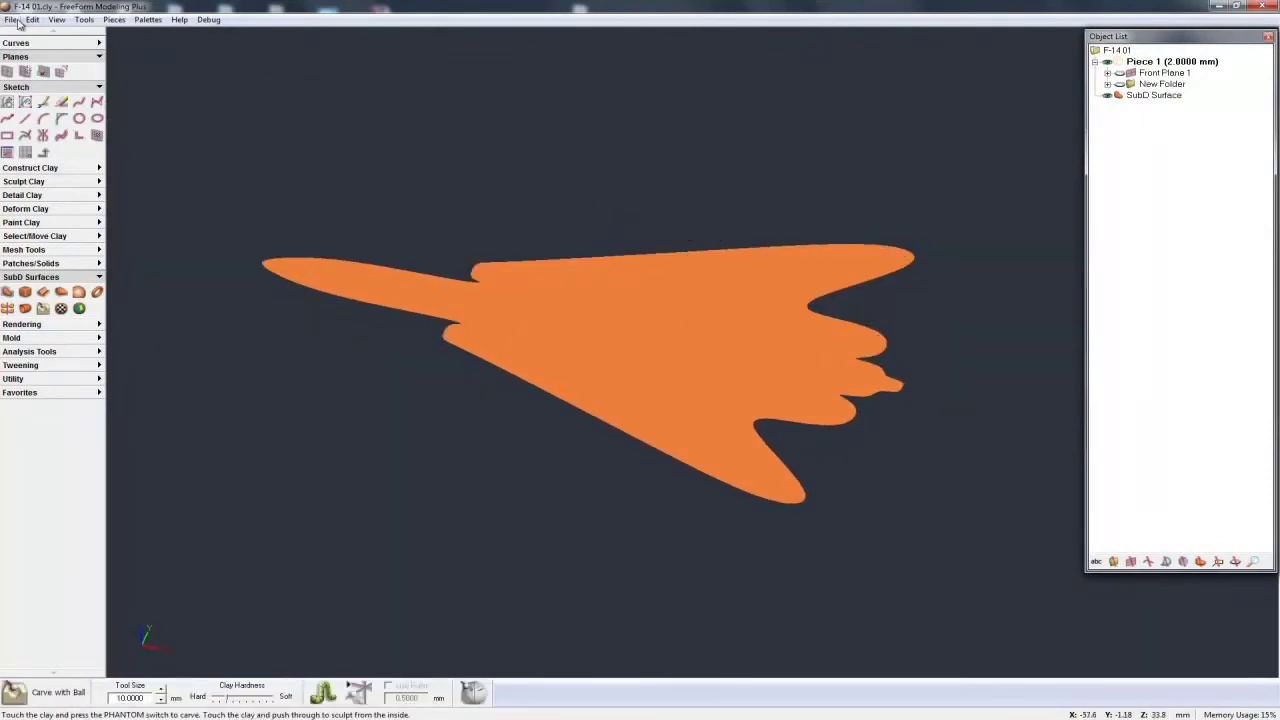
Open the file F-14 01 d.cly and inspect the detailed F-14 SubD model.
{"action": "left_click", "coordinate": [12, 19]}
{"action": "left_click", "coordinate": [32, 48]}
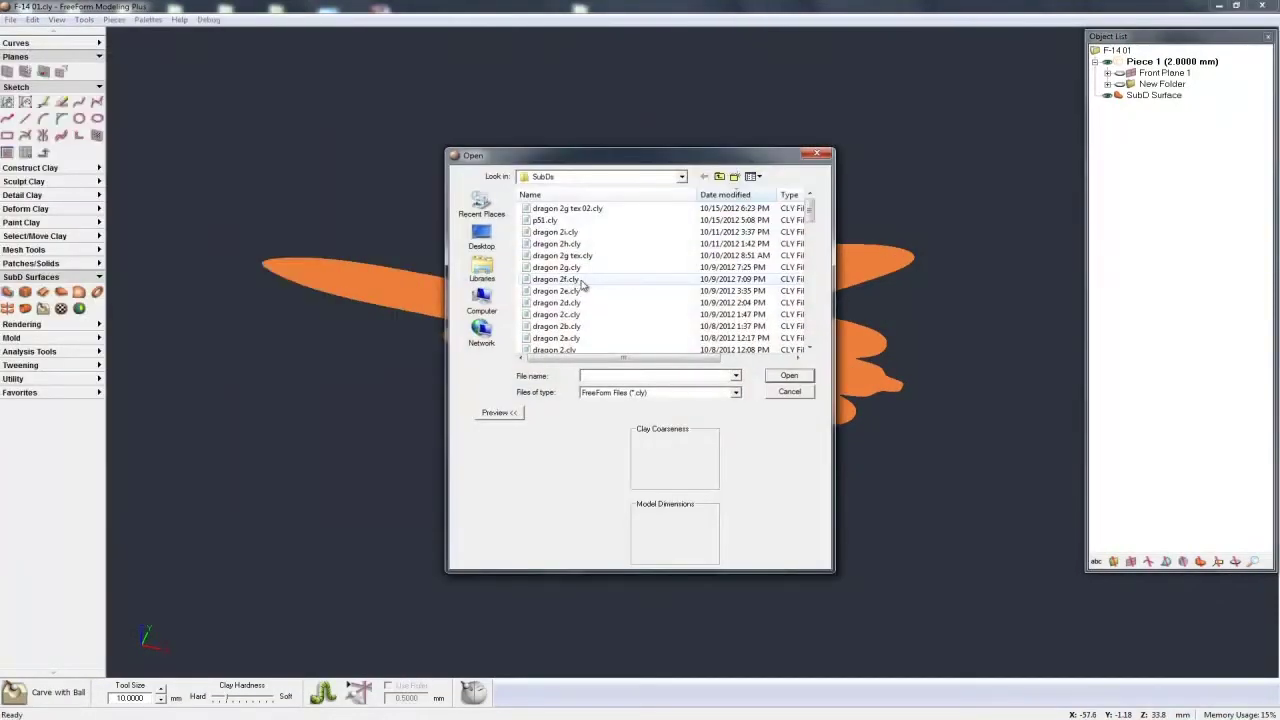
{"action": "left_click", "coordinate": [565, 229]}
{"action": "left_click", "coordinate": [788, 375]}
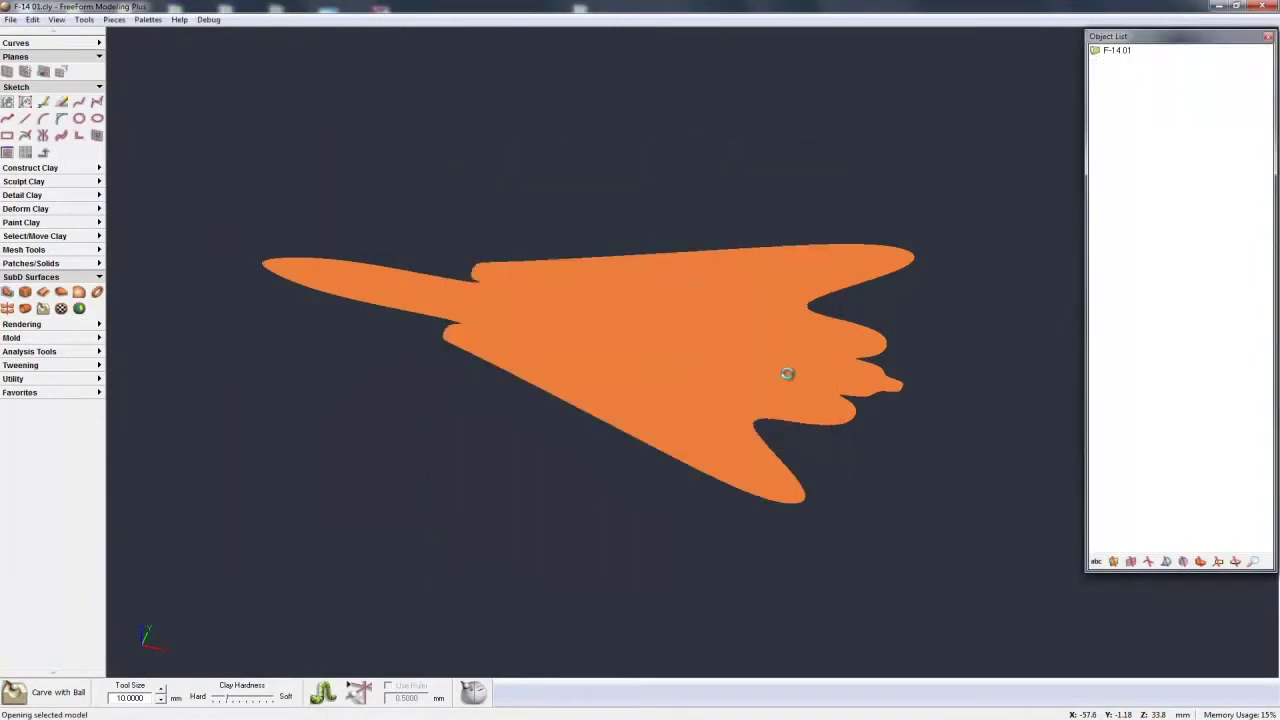
{"action": "middle_click_drag", "start_coordinate": [787, 373], "coordinate": [788, 378]}
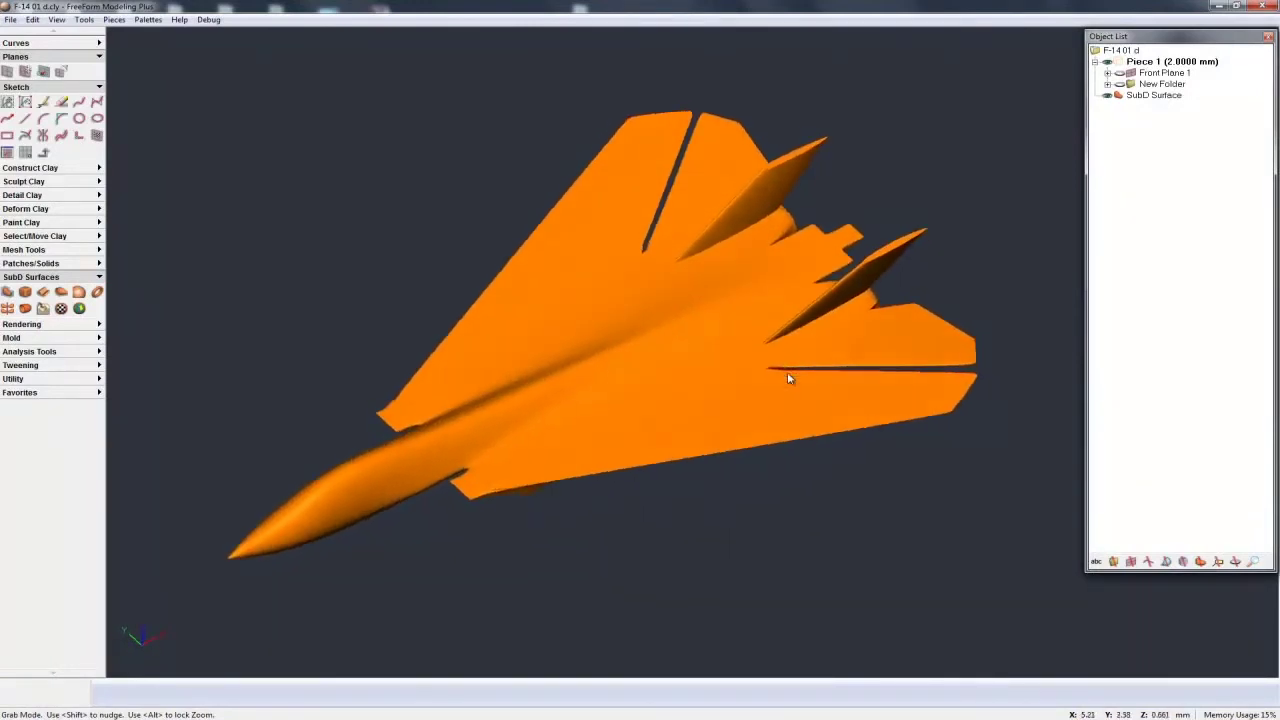
{"action": "key", "text": "c"}
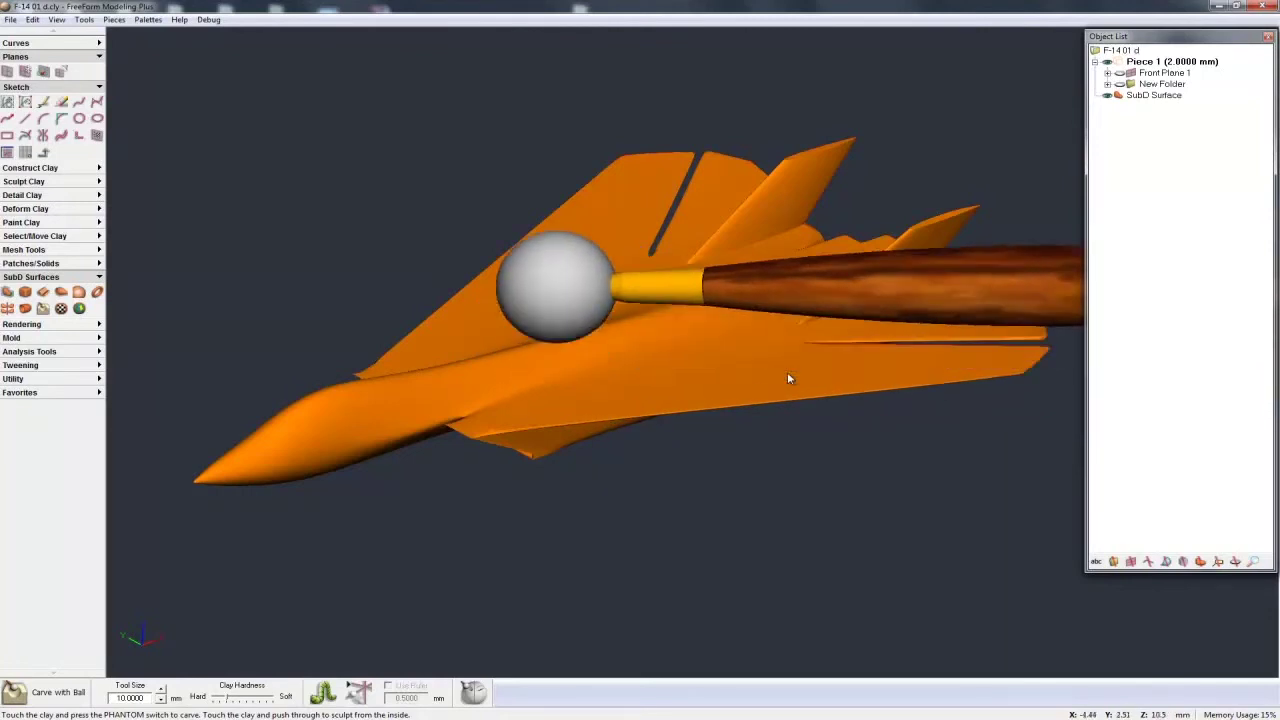
Sketch a closed stepped line profile about 43.5 mm wide and 42.7 mm high on a bottom plane, starting at the plane's centre.
{"action": "left_click", "coordinate": [62, 293]}
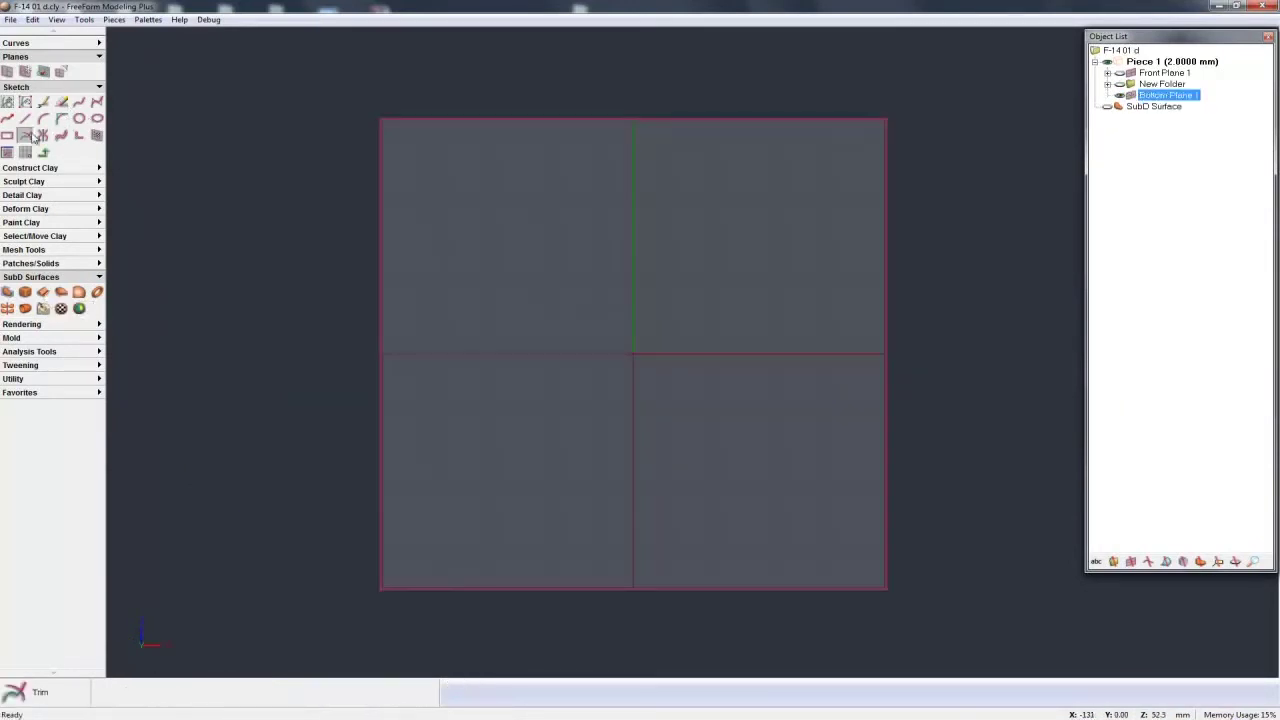
{"action": "left_click", "coordinate": [25, 119]}
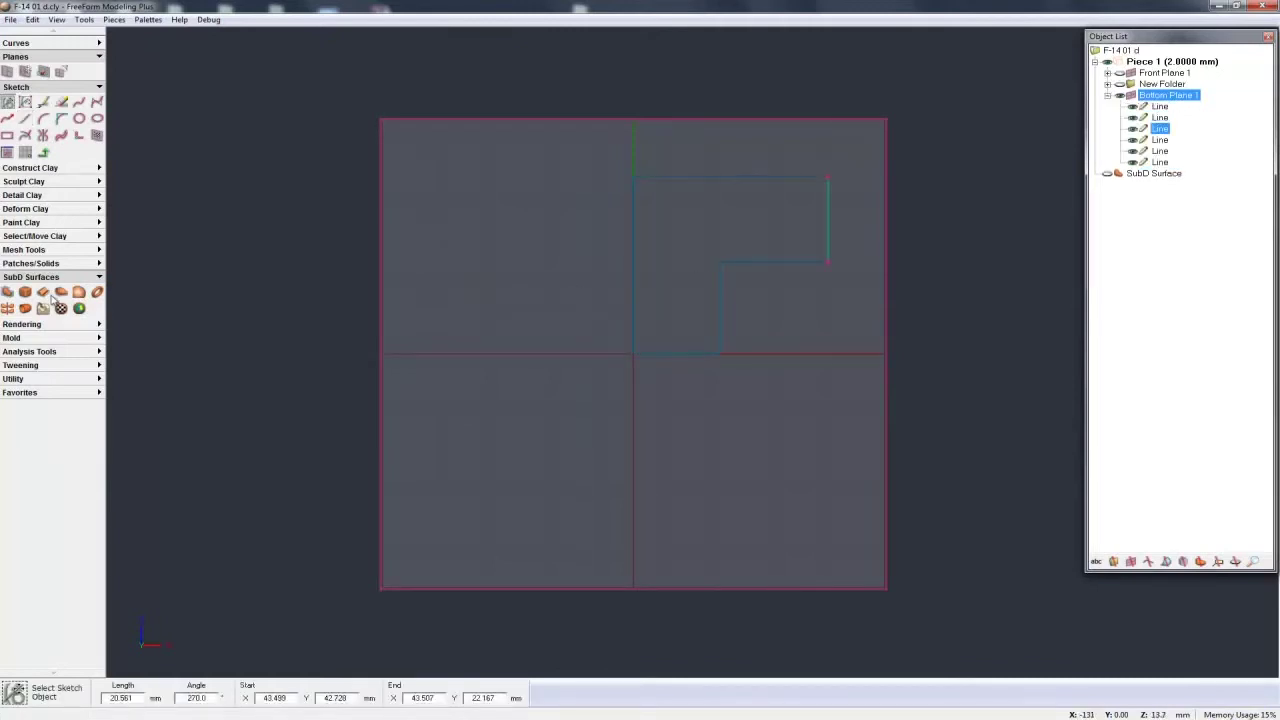
Create a symmetric Spin SubD with 8 segments from the stepped profile, and hide Bottom Plane 1.
{"action": "left_click", "coordinate": [60, 292]}
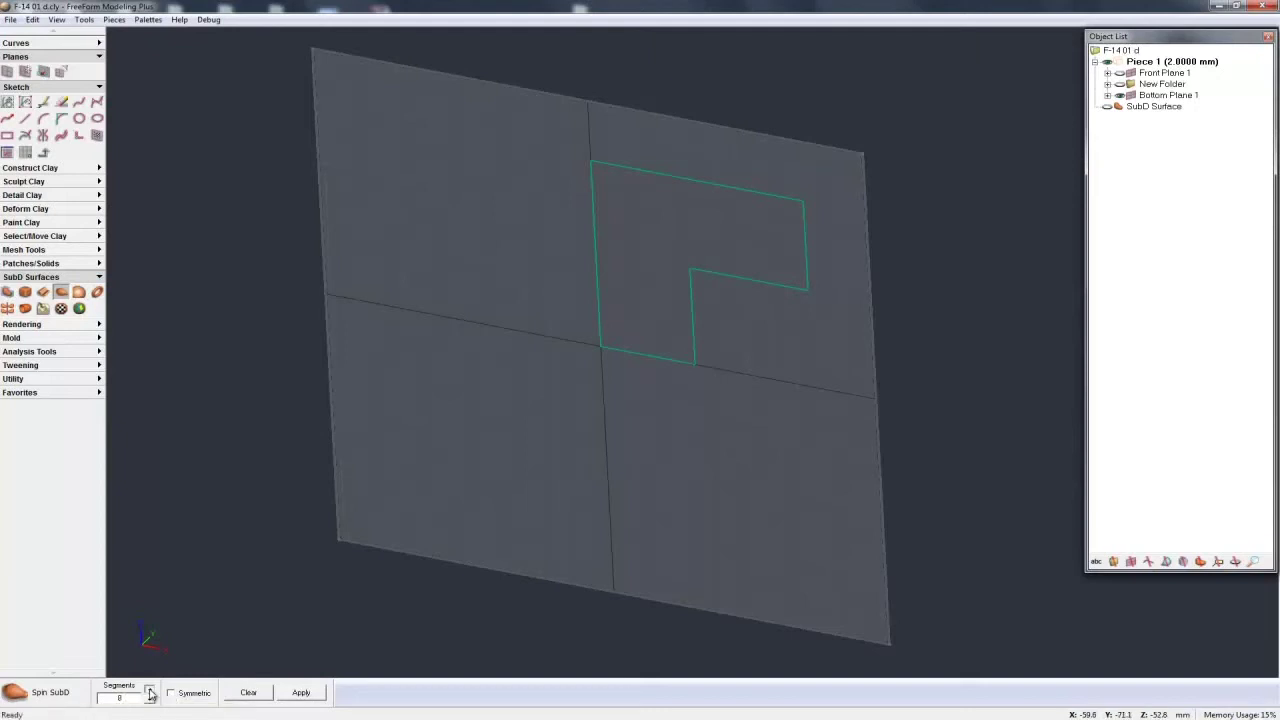
{"action": "left_click", "coordinate": [194, 699]}
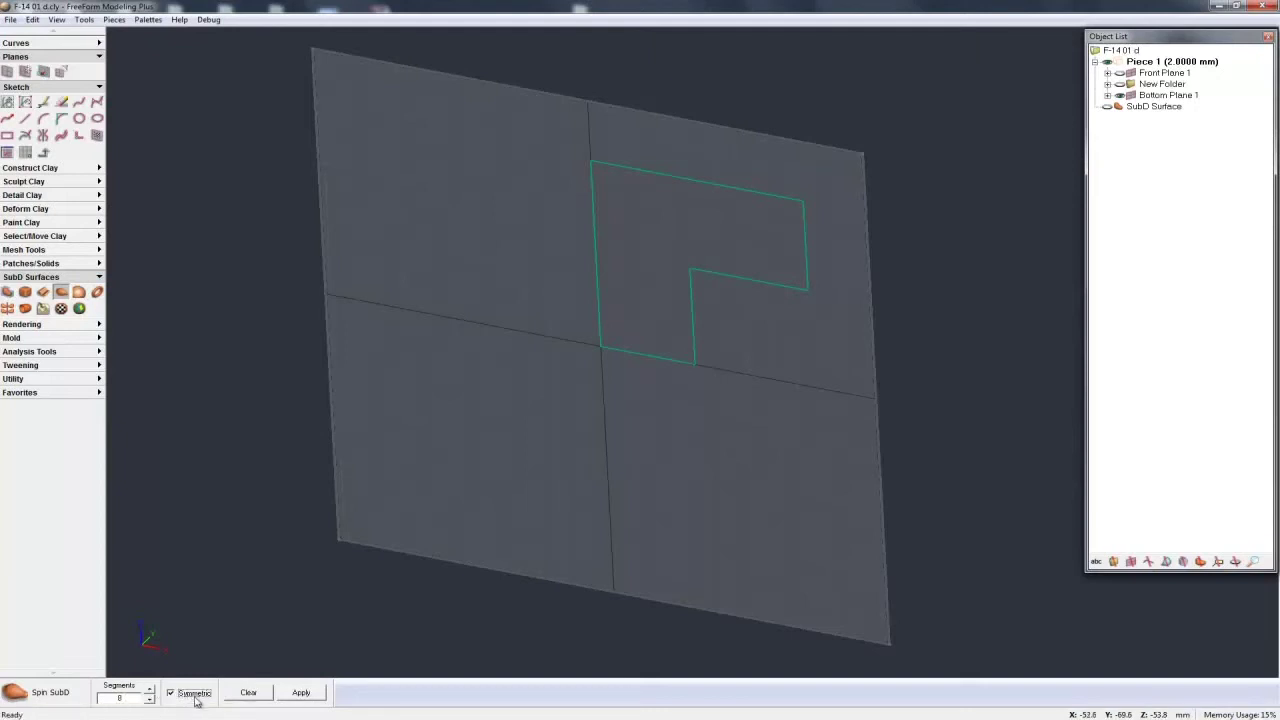
{"action": "left_click", "coordinate": [296, 695]}
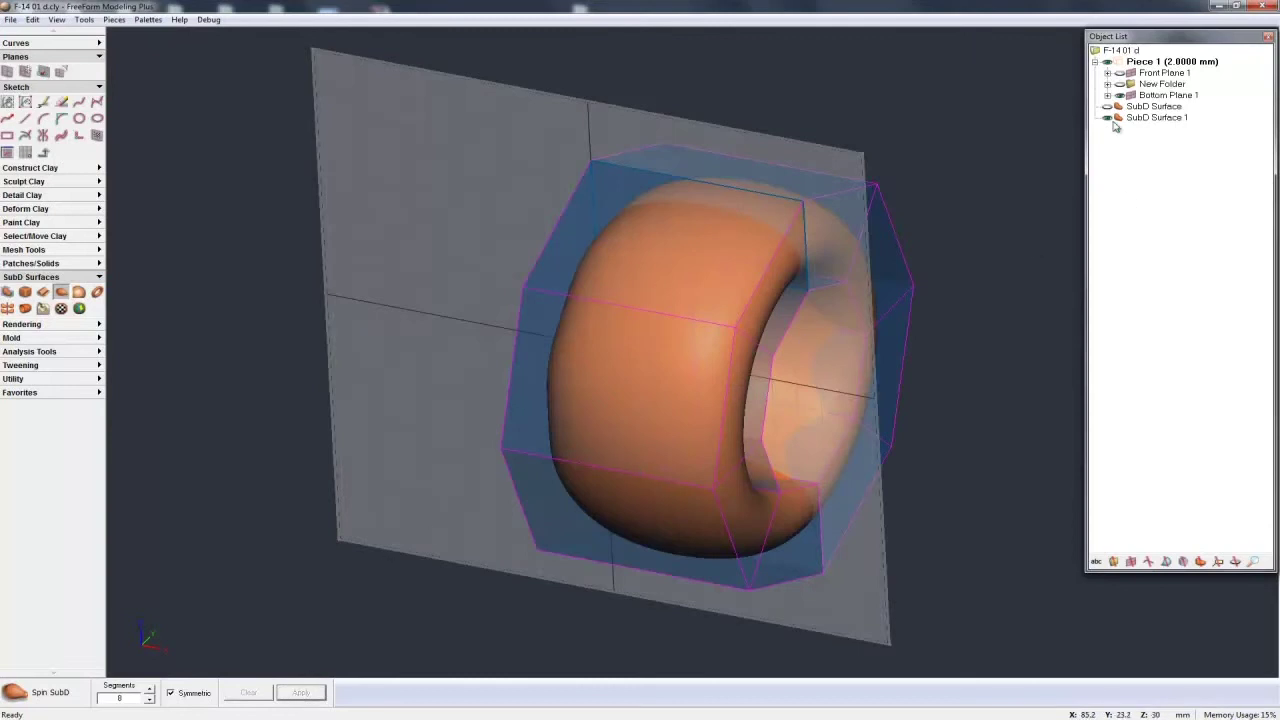
{"action": "left_click", "coordinate": [1119, 96]}
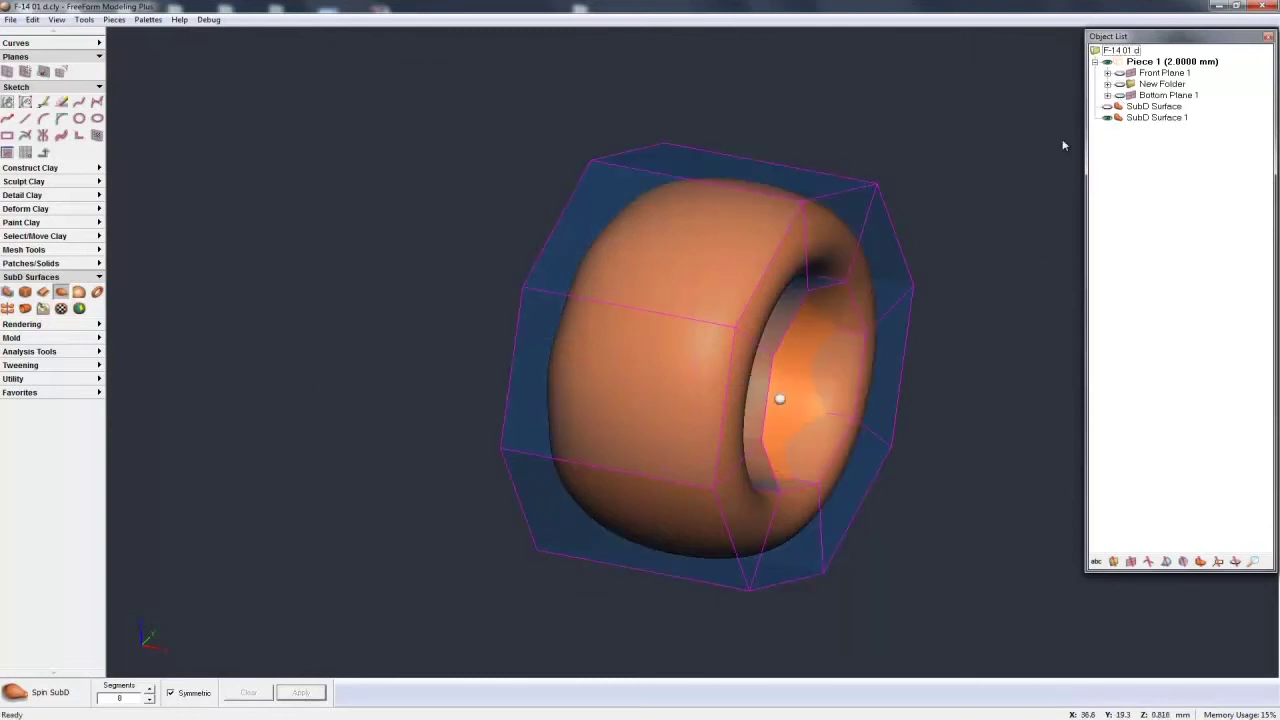
{"action": "middle_click_drag", "start_coordinate": [776, 463], "coordinate": [781, 310]}
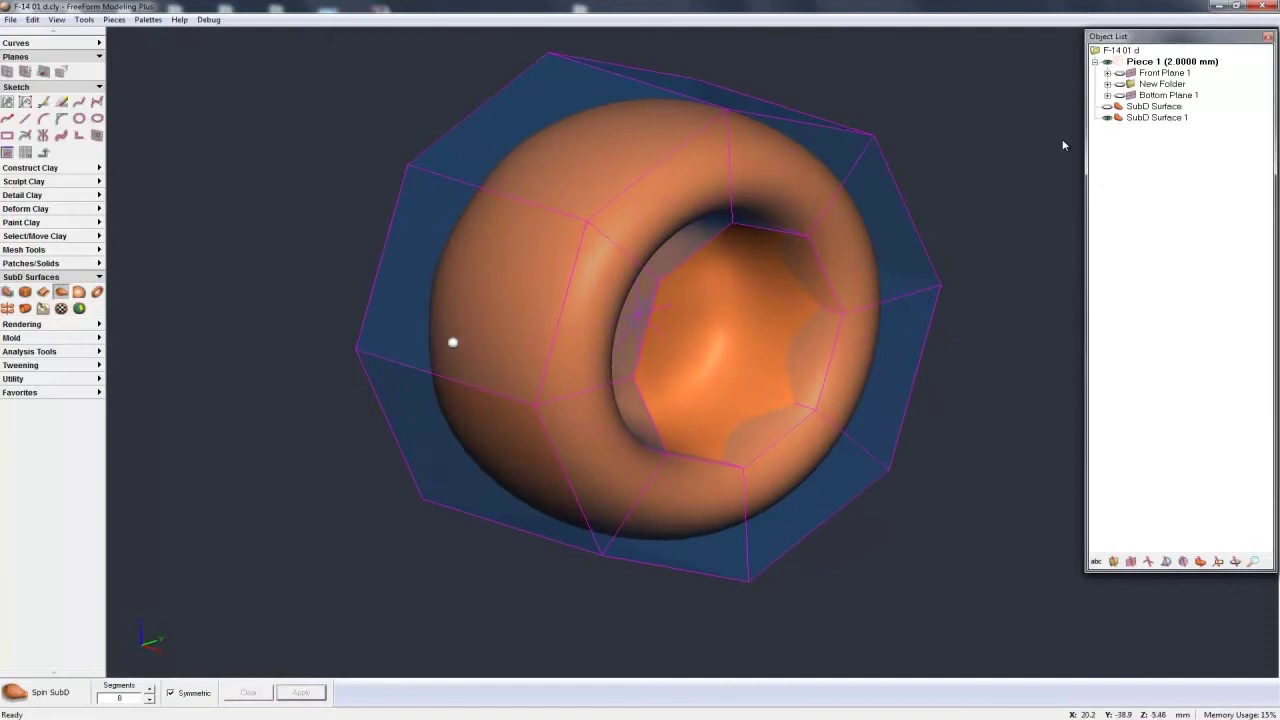
{"action": "middle_click_drag", "start_coordinate": [420, 322], "coordinate": [463, 357]}
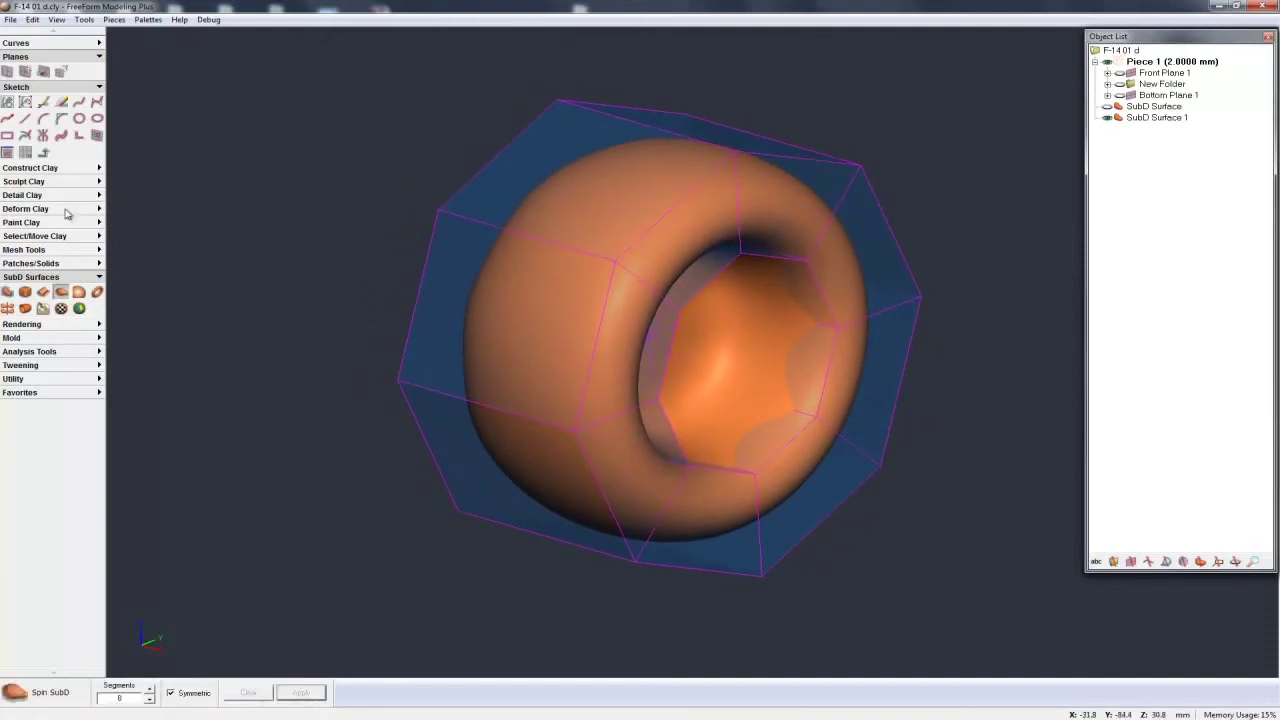
Start Edit SubD on the spun surface, try moving one outer cage vertex at its front rim, and undo the move.
{"action": "left_click", "coordinate": [87, 311]}
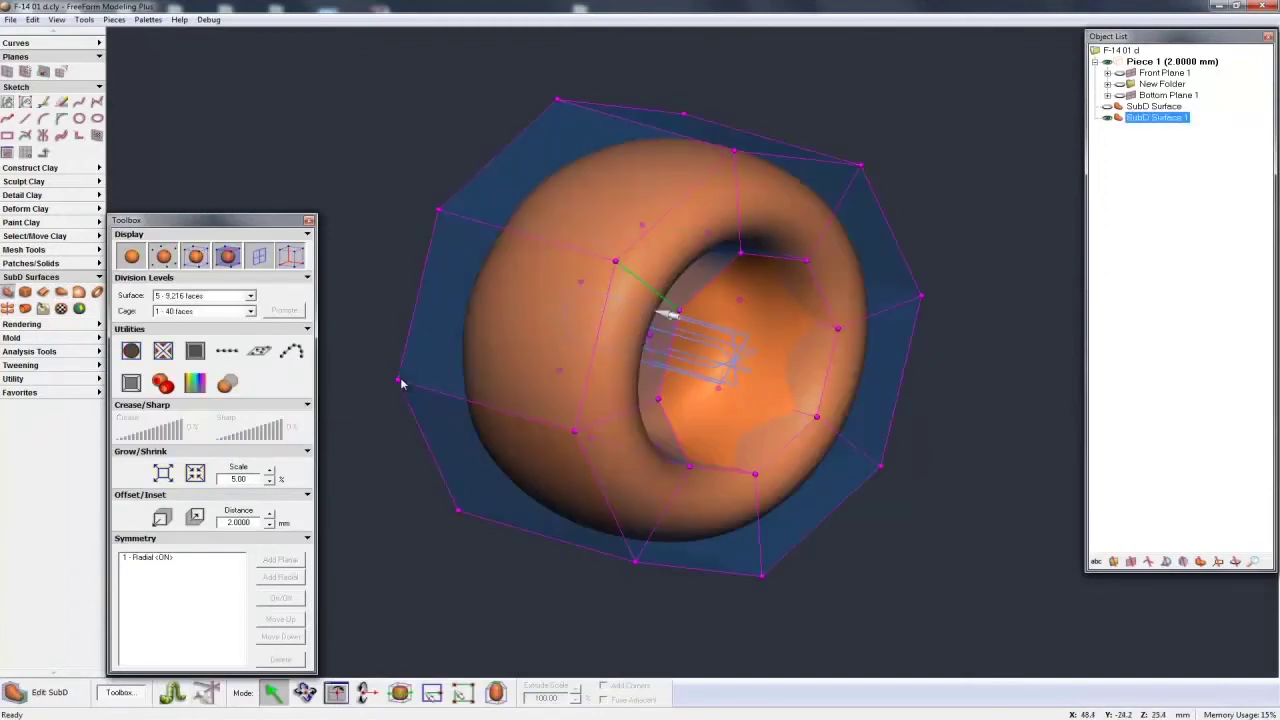
{"action": "left_click", "coordinate": [615, 261]}
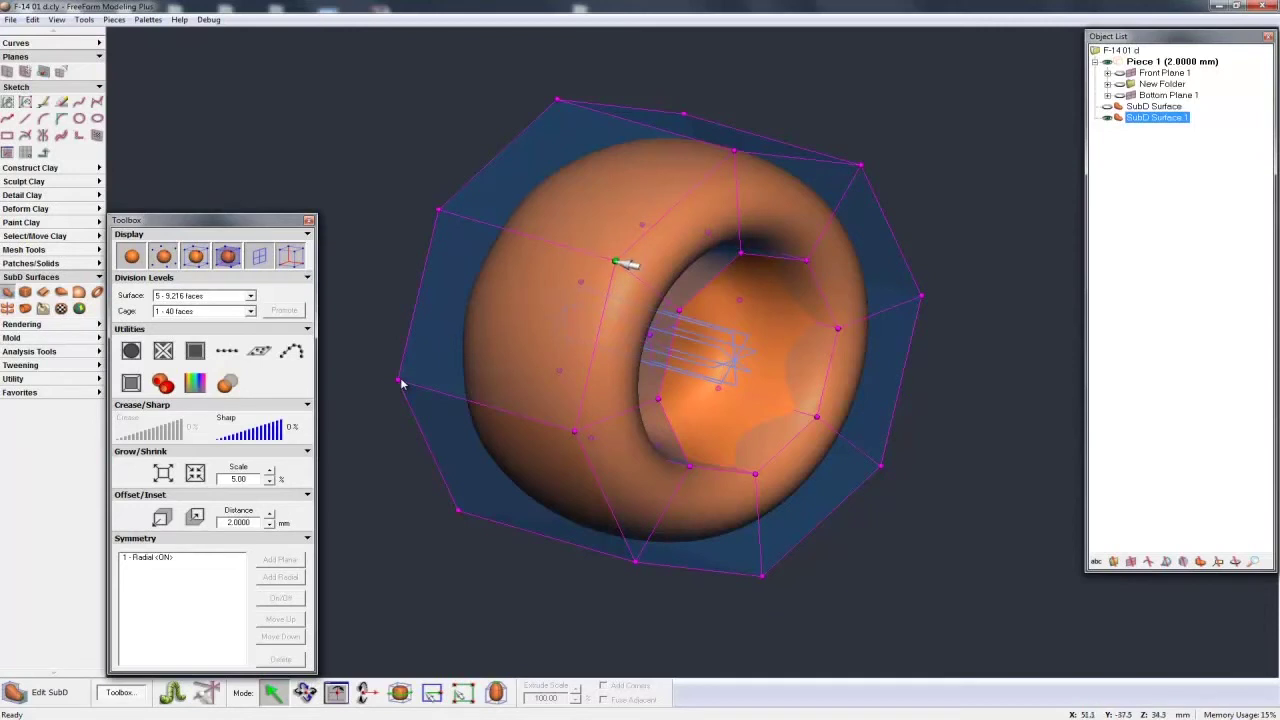
{"action": "left_click_drag", "start_coordinate": [616, 262], "coordinate": [579, 274]}
{"action": "key", "text": "ctrl+z"}
{"action": "left_click", "coordinate": [403, 456]}
Extrude a front rim face of the spun ring forward at 50% scale with corners added, and crease the extruded tip 100%.
{"action": "left_click", "coordinate": [497, 694]}
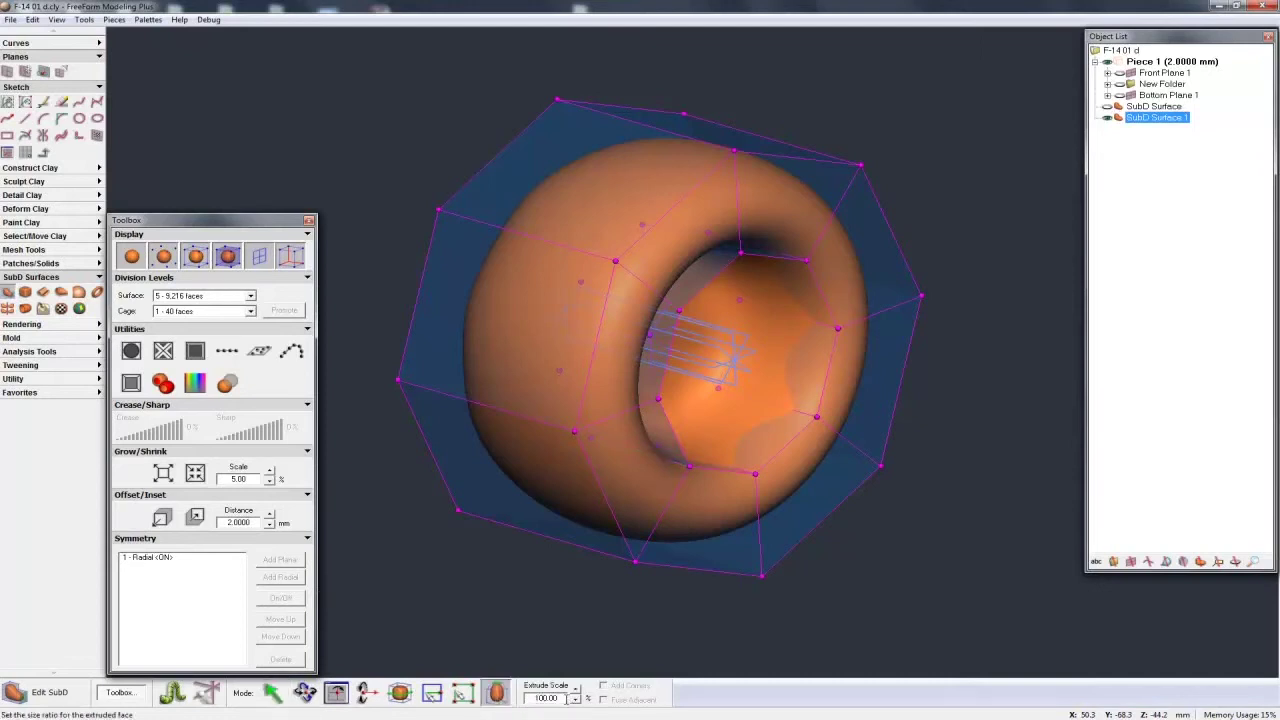
{"action": "left_click_drag", "start_coordinate": [565, 699], "coordinate": [530, 698]}
{"action": "key", "text": "Return"}
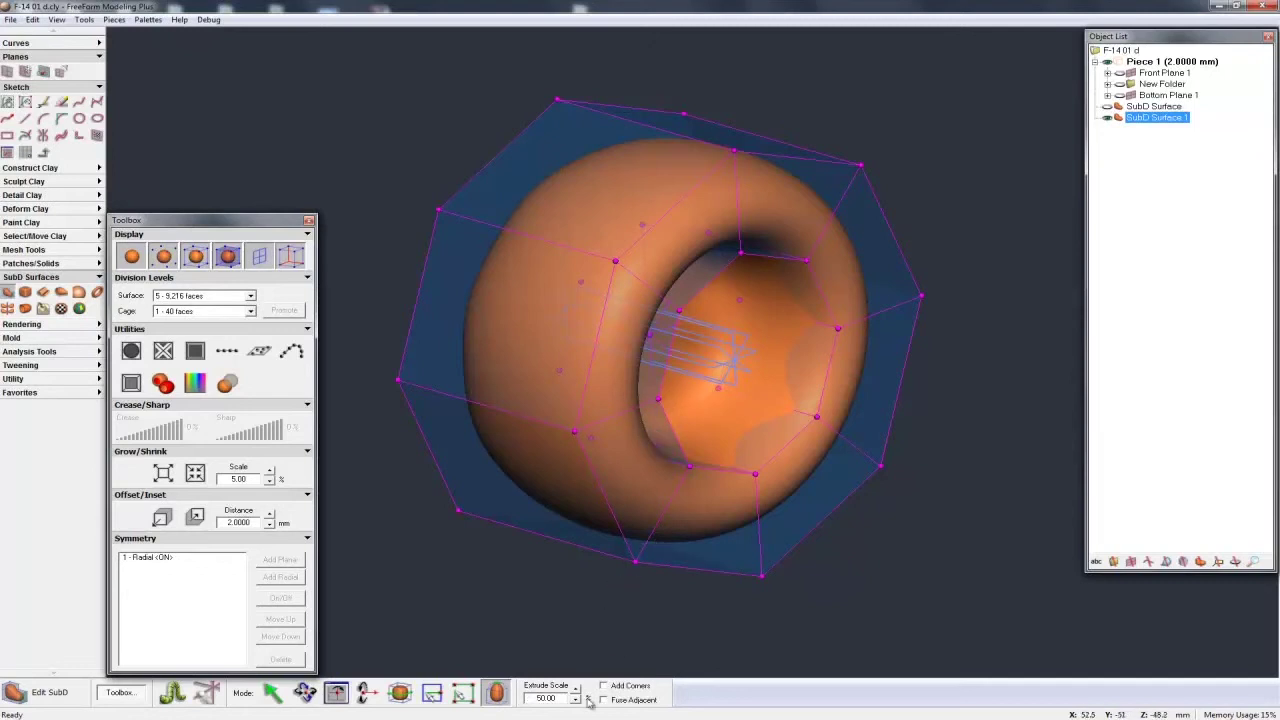
{"action": "left_click", "coordinate": [700, 236]}
{"action": "left_click_drag", "start_coordinate": [689, 244], "coordinate": [830, 283]}
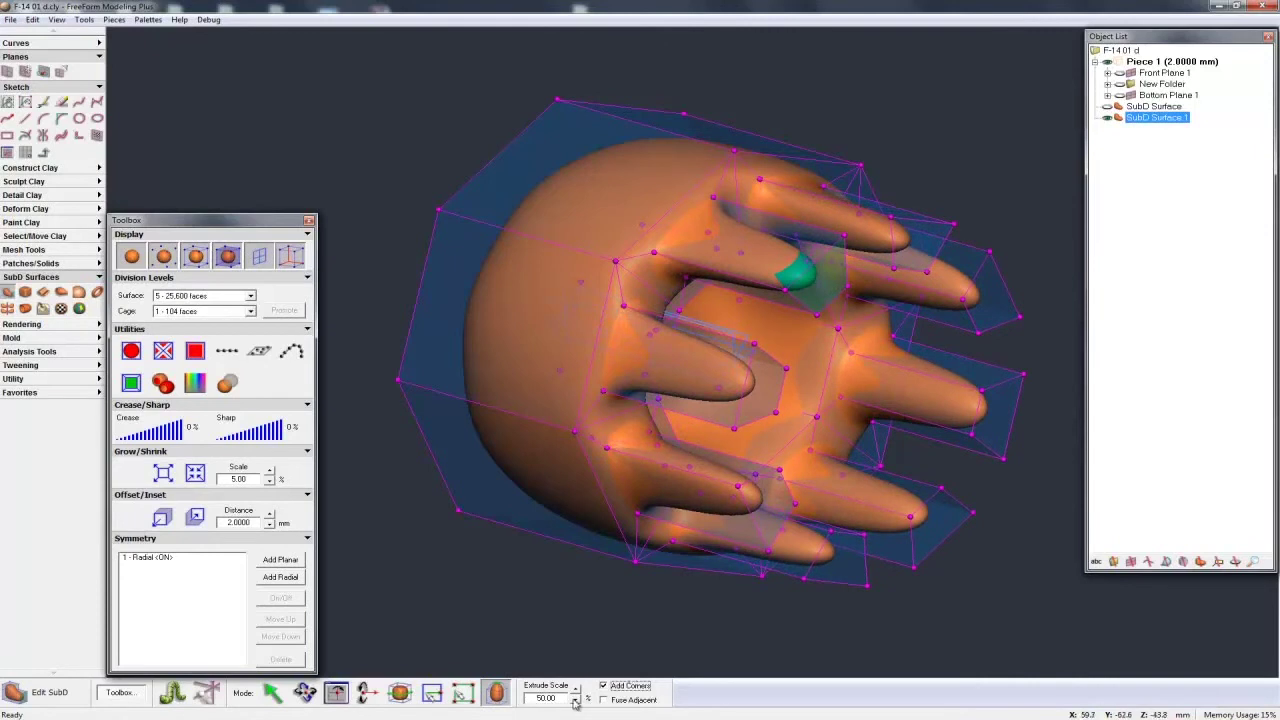
{"action": "left_click", "coordinate": [272, 692]}
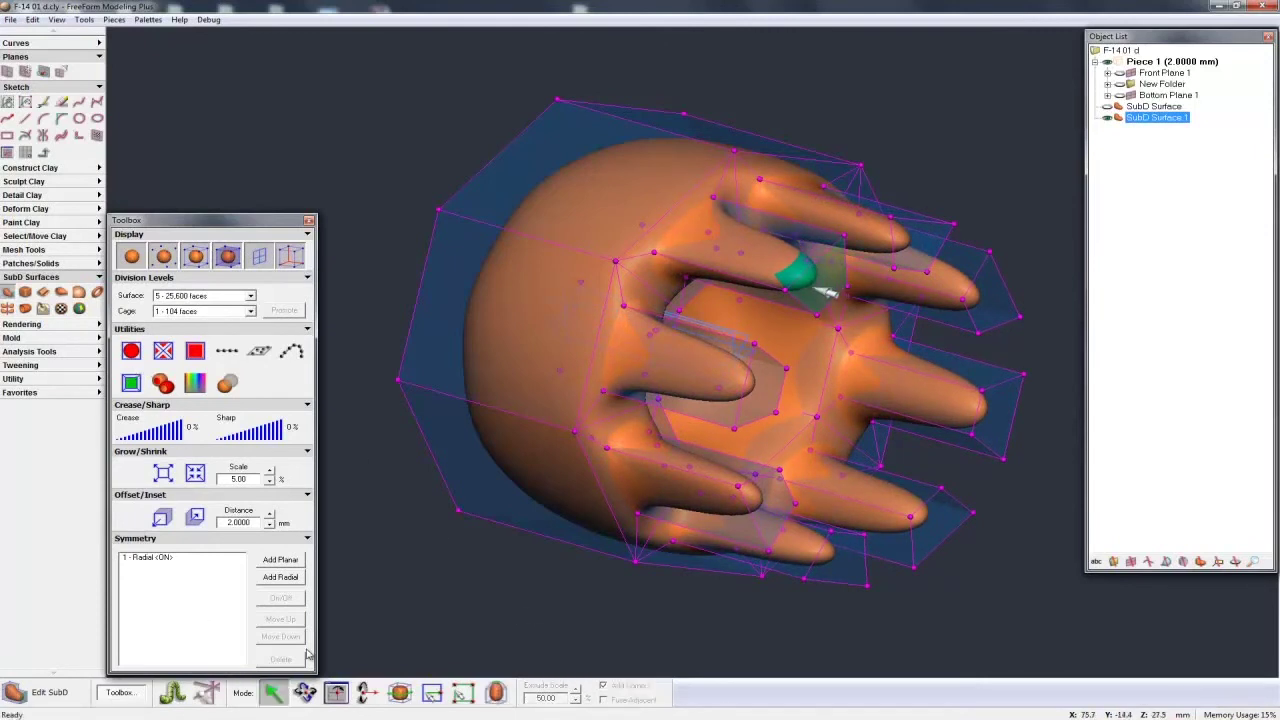
{"action": "left_click_drag", "start_coordinate": [150, 433], "coordinate": [188, 437]}
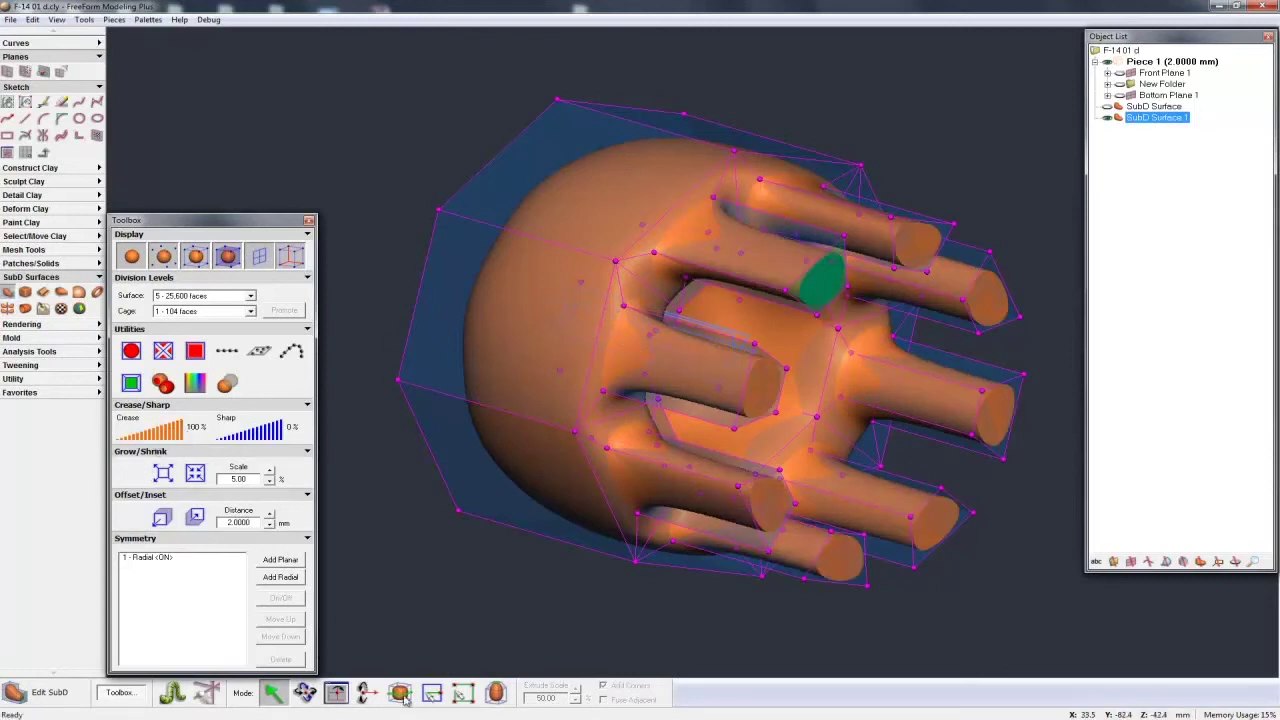
Extrude the outward side face near the prong's tip away from the ring at 50% scale, and crease its end face 100%.
{"action": "left_click", "coordinate": [399, 692]}
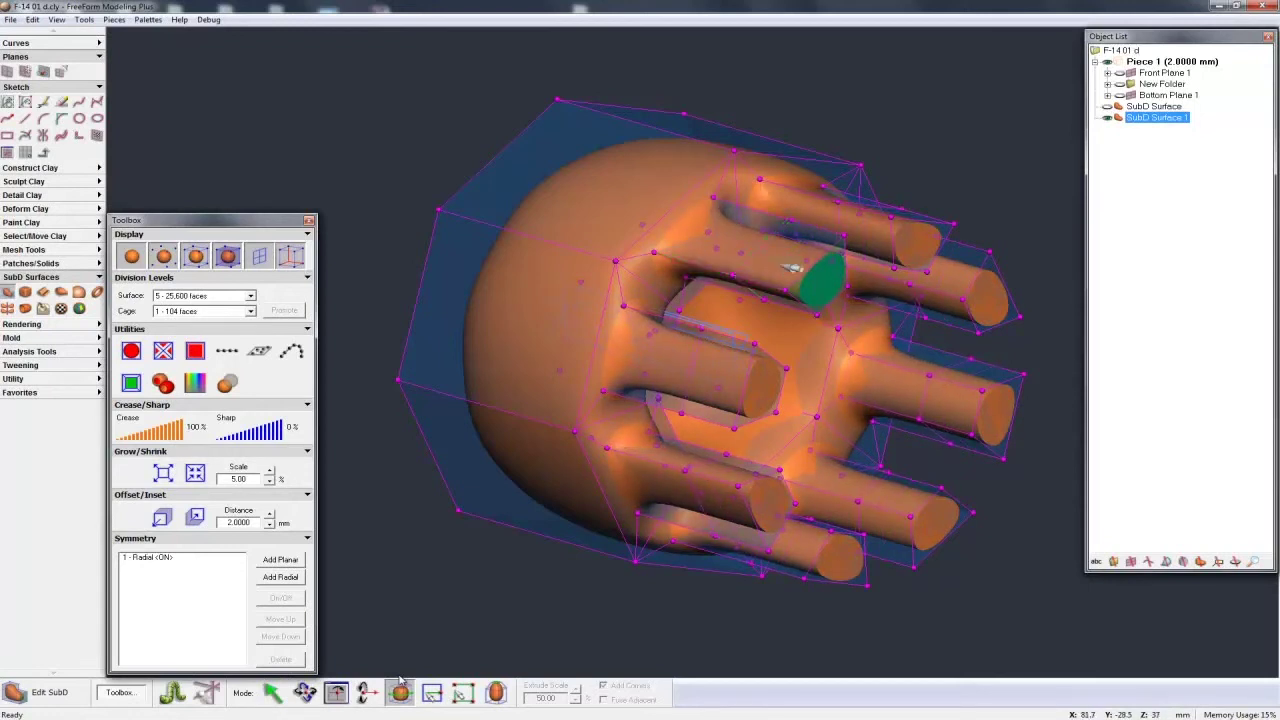
{"action": "left_click", "coordinate": [497, 692]}
{"action": "left_click", "coordinate": [788, 259]}
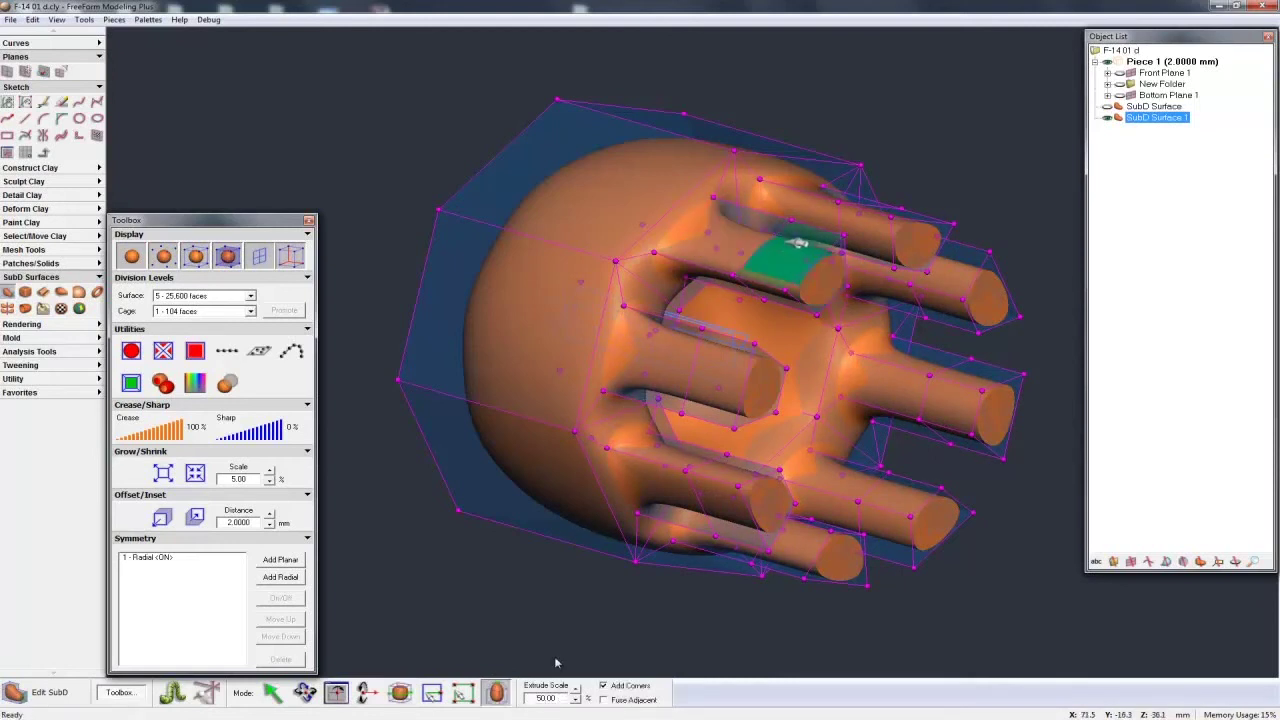
{"action": "left_click_drag", "start_coordinate": [793, 265], "coordinate": [755, 181]}
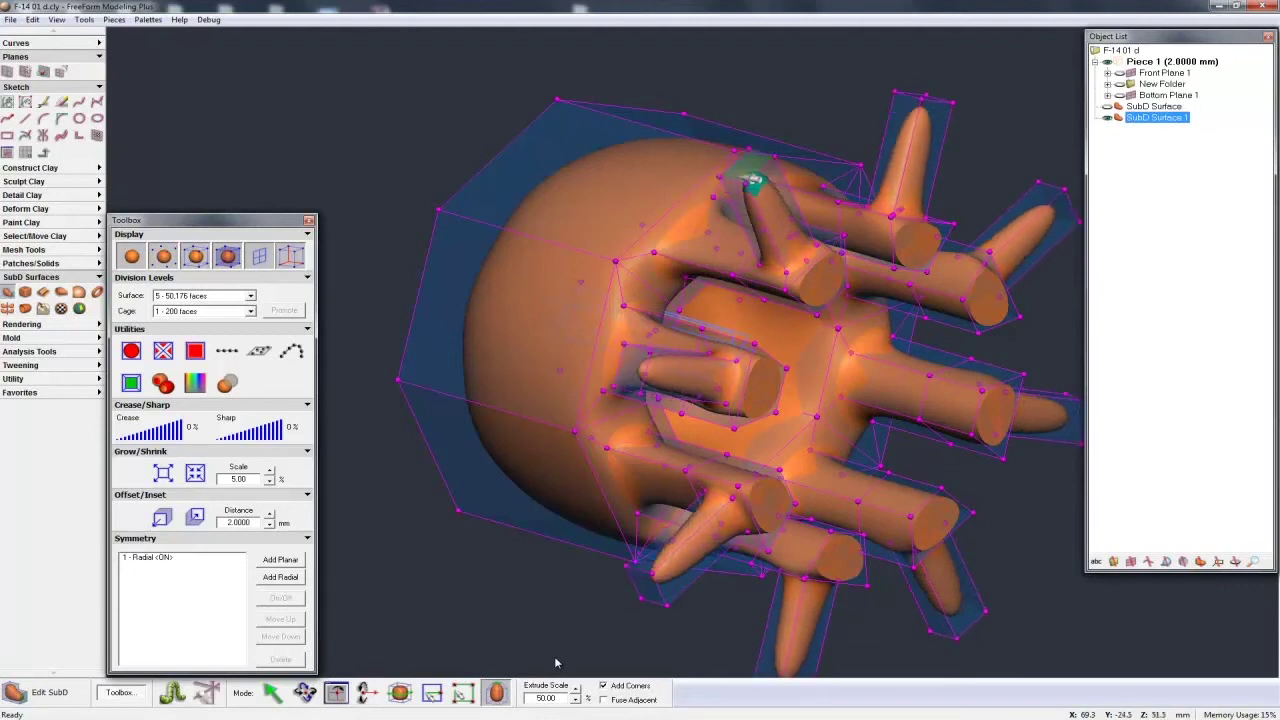
{"action": "left_click", "coordinate": [170, 434]}
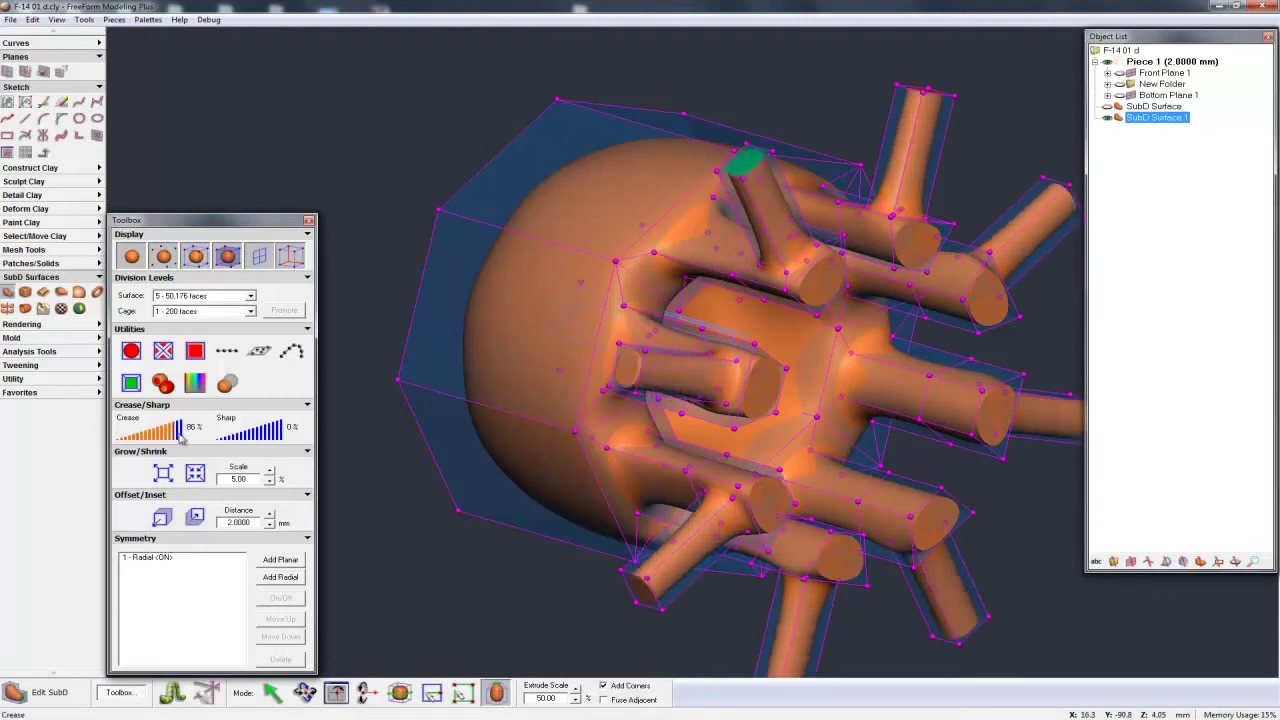
Switch to the Carve with Ball tool and examine the legged SubD model from the side without its control cage.
{"action": "left_click", "coordinate": [20, 182]}
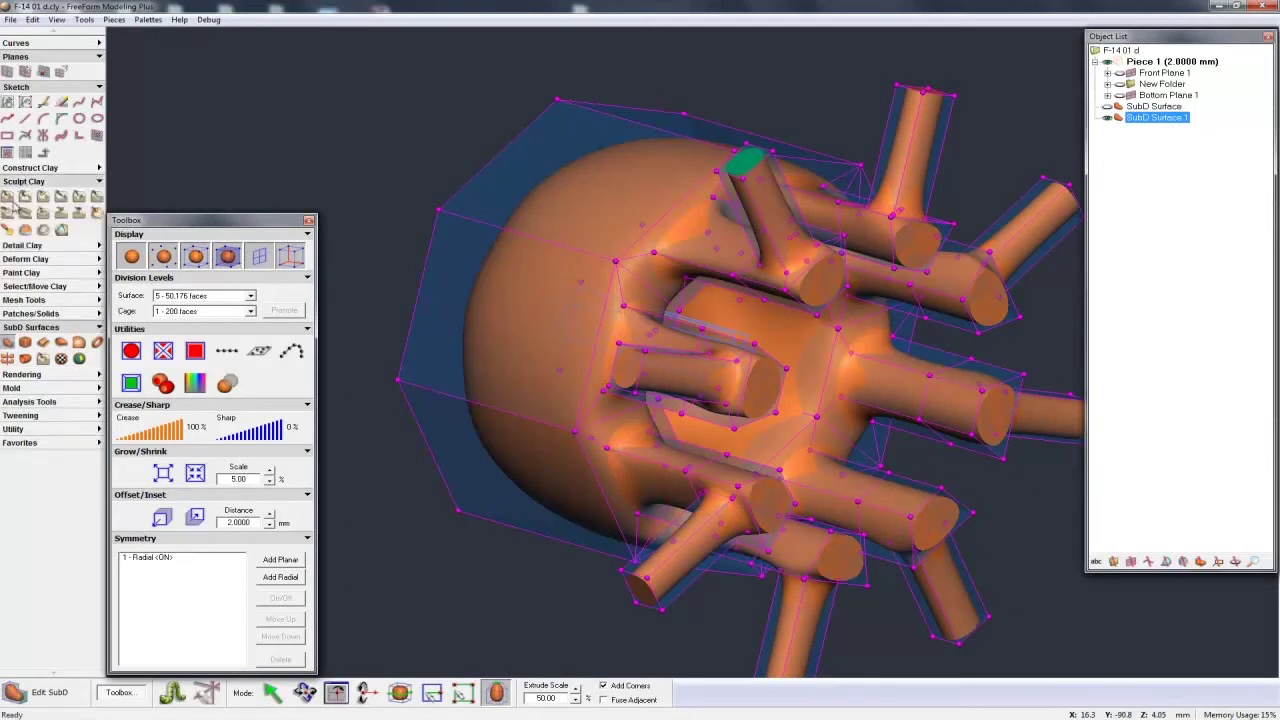
{"action": "left_click", "coordinate": [8, 196]}
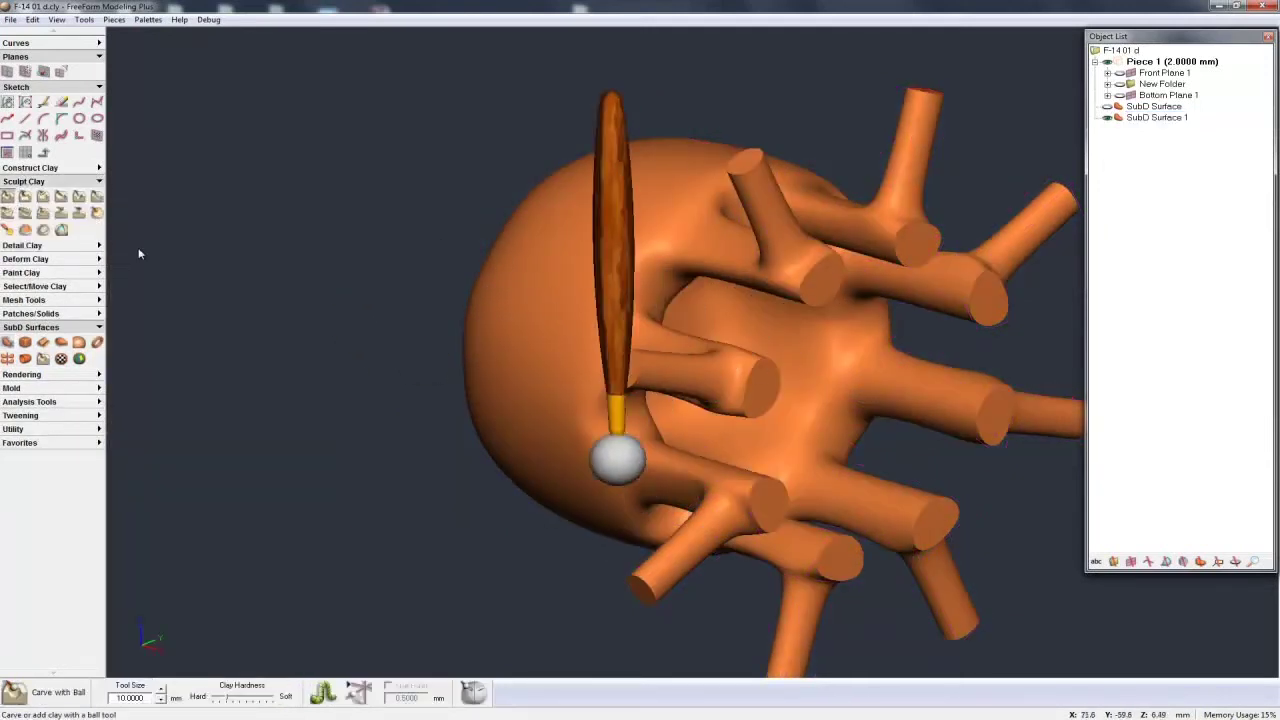
{"action": "key", "text": "space"}
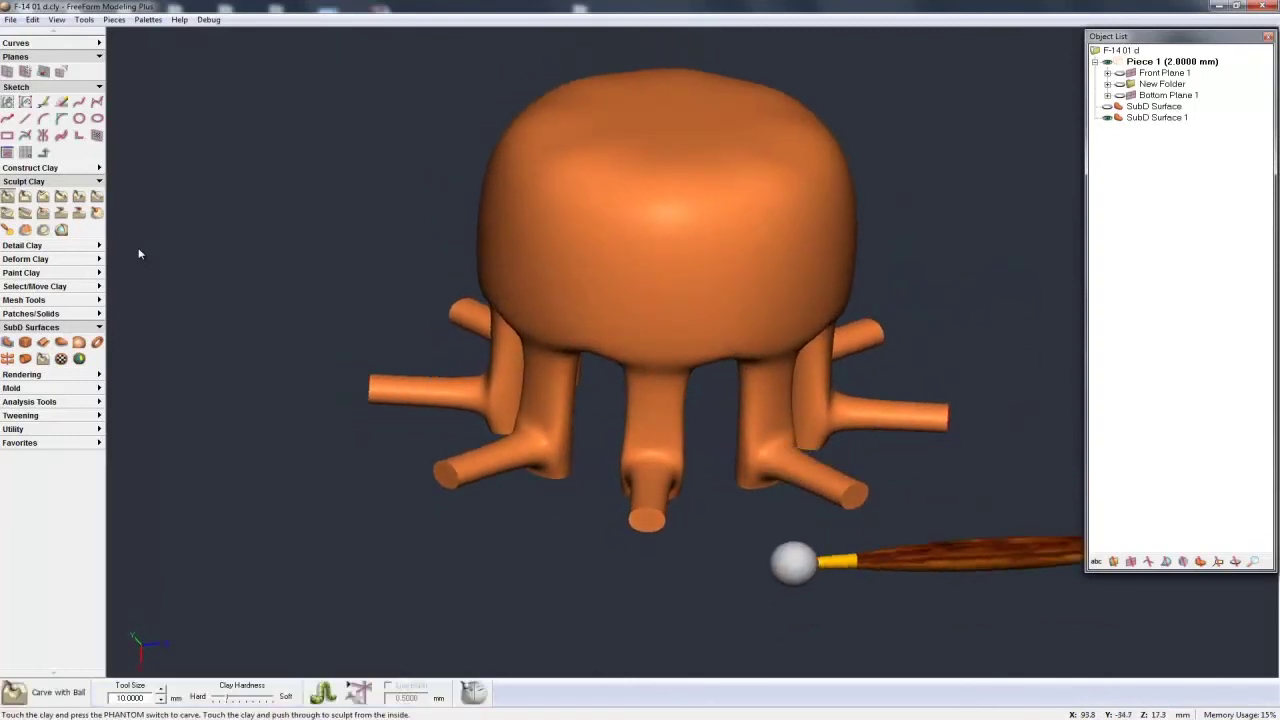
Open the file Head Grid 5.cly and inspect the head-shaped curve network from several sides.
{"action": "key", "text": "space"}
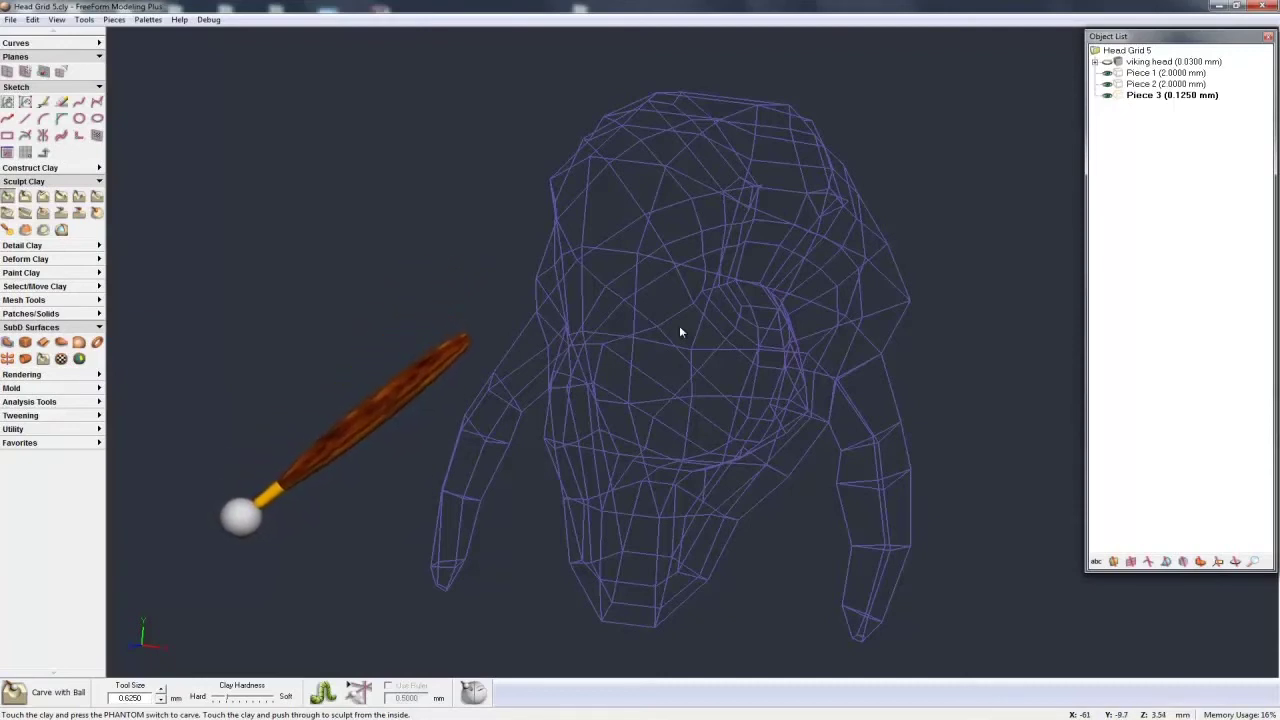
{"action": "key", "text": "space"}
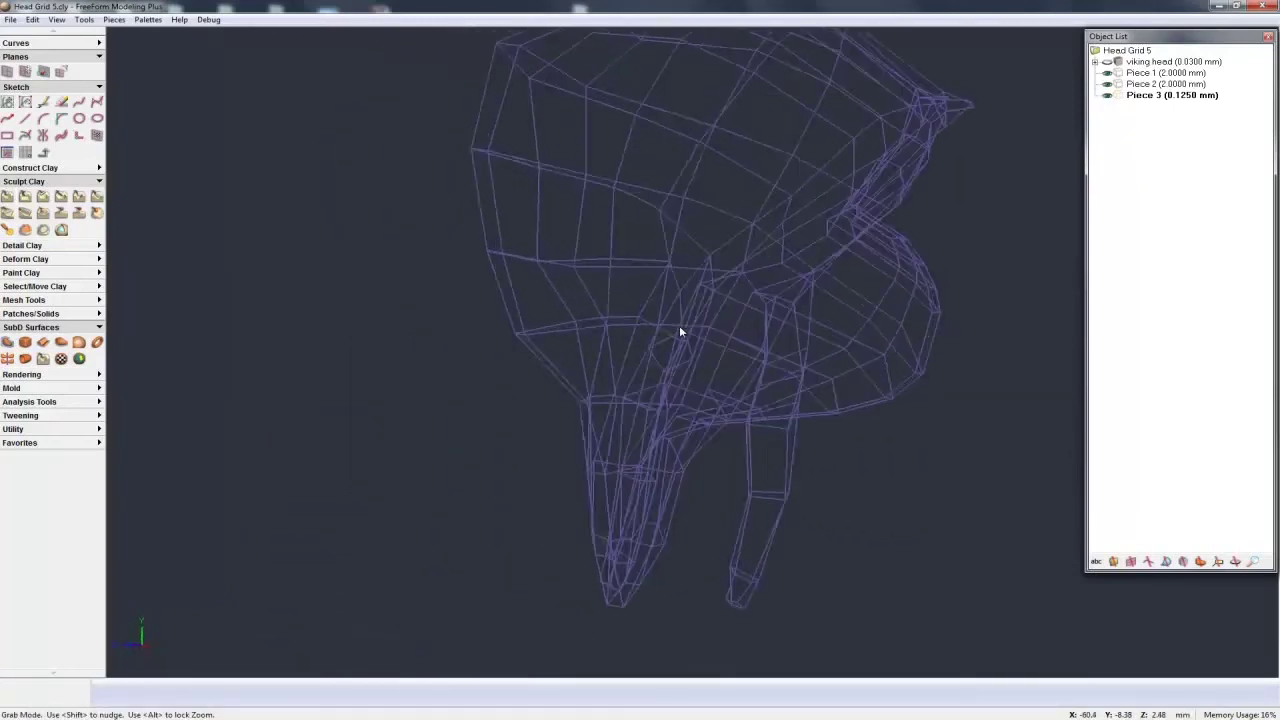
{"action": "key", "text": "space"}
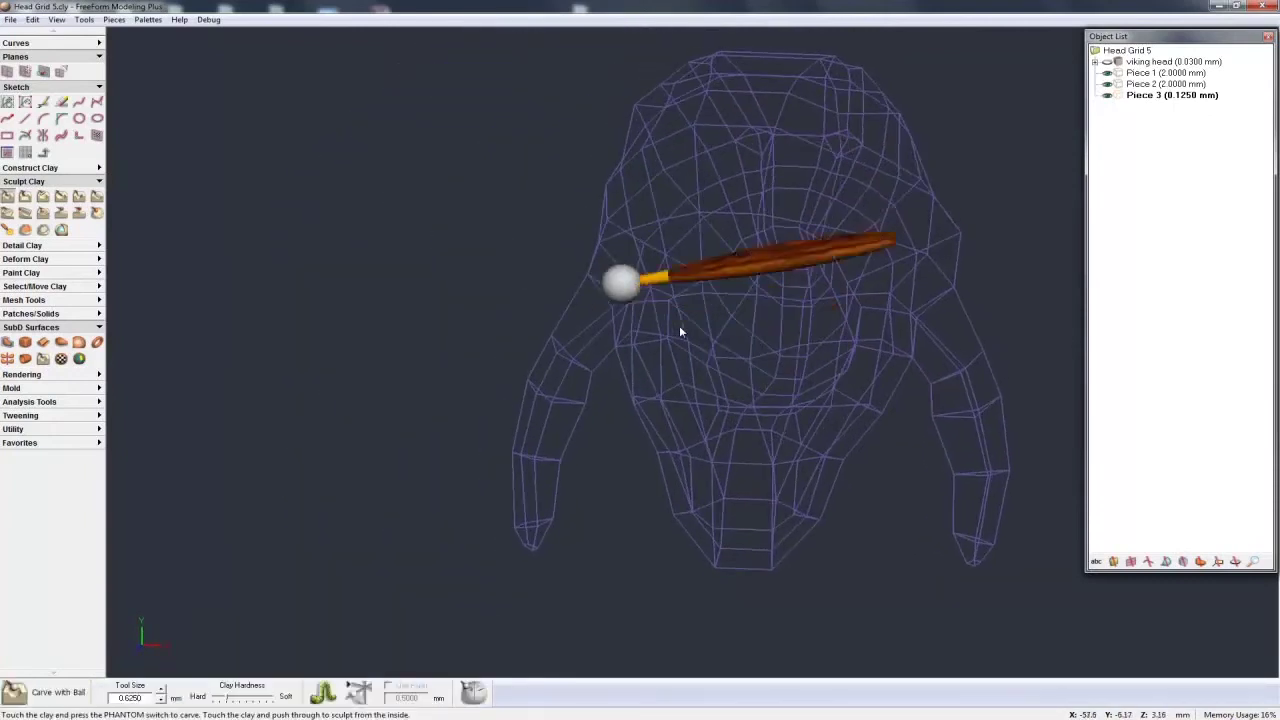
{"action": "key", "text": "space"}
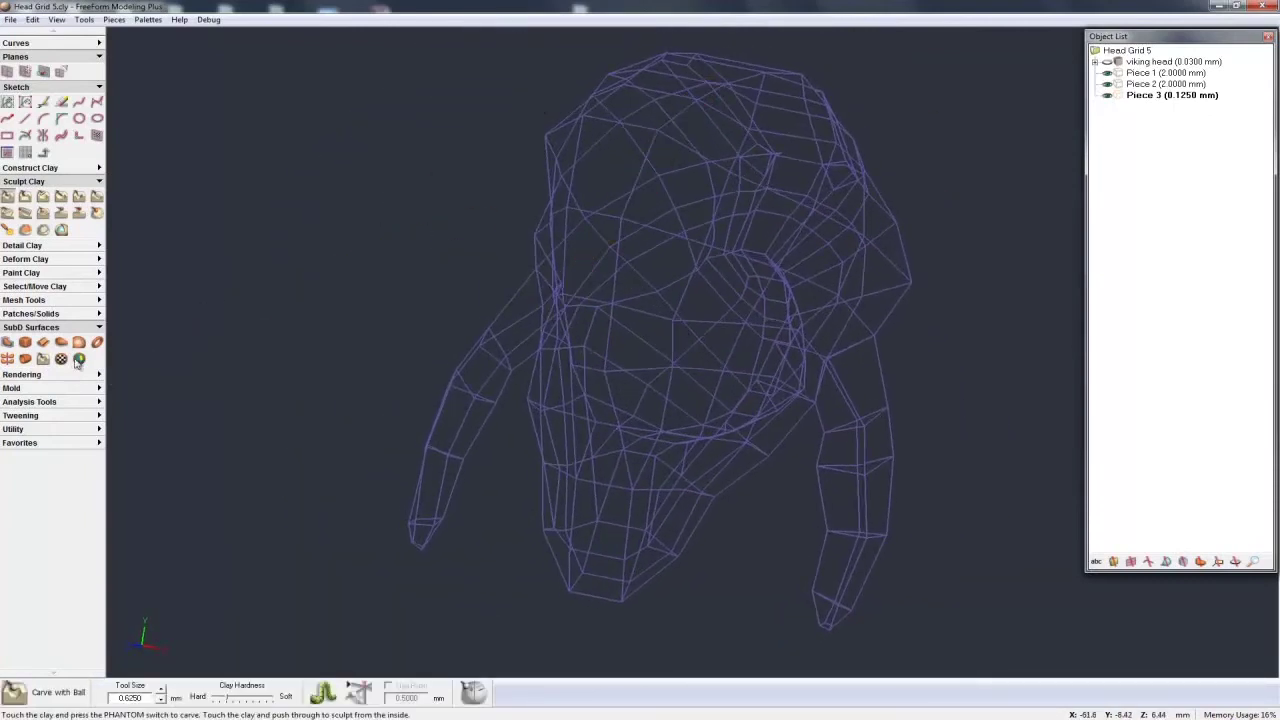
Convert the whole head curve network into a SubD surface with Curve Network to SubD, and inspect the result.
{"action": "left_click", "coordinate": [79, 342]}
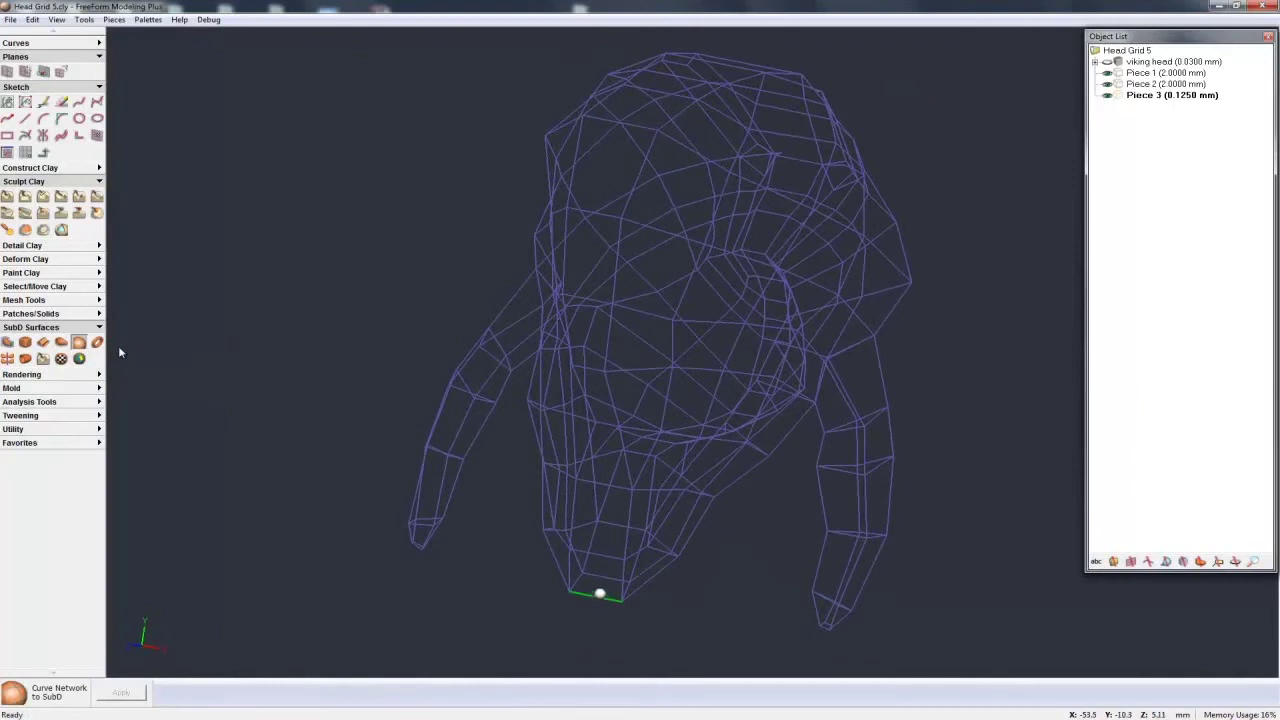
{"action": "left_click", "coordinate": [600, 594]}
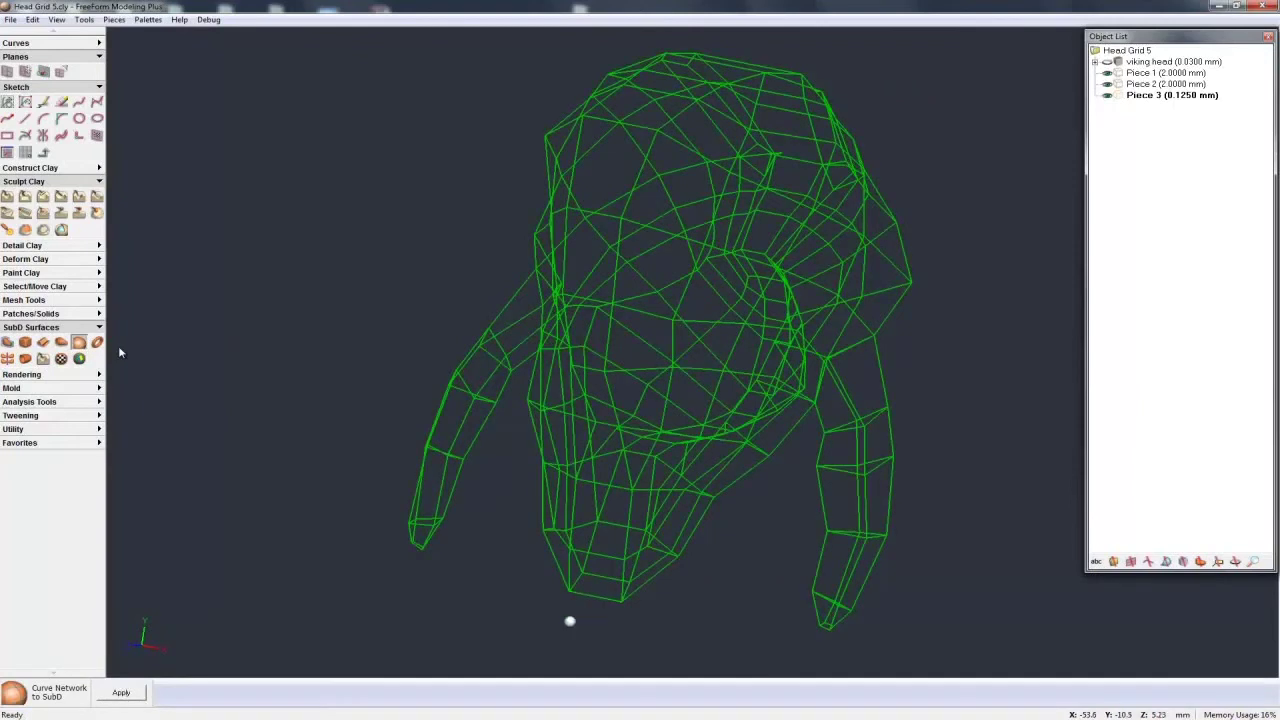
{"action": "left_click", "coordinate": [120, 694]}
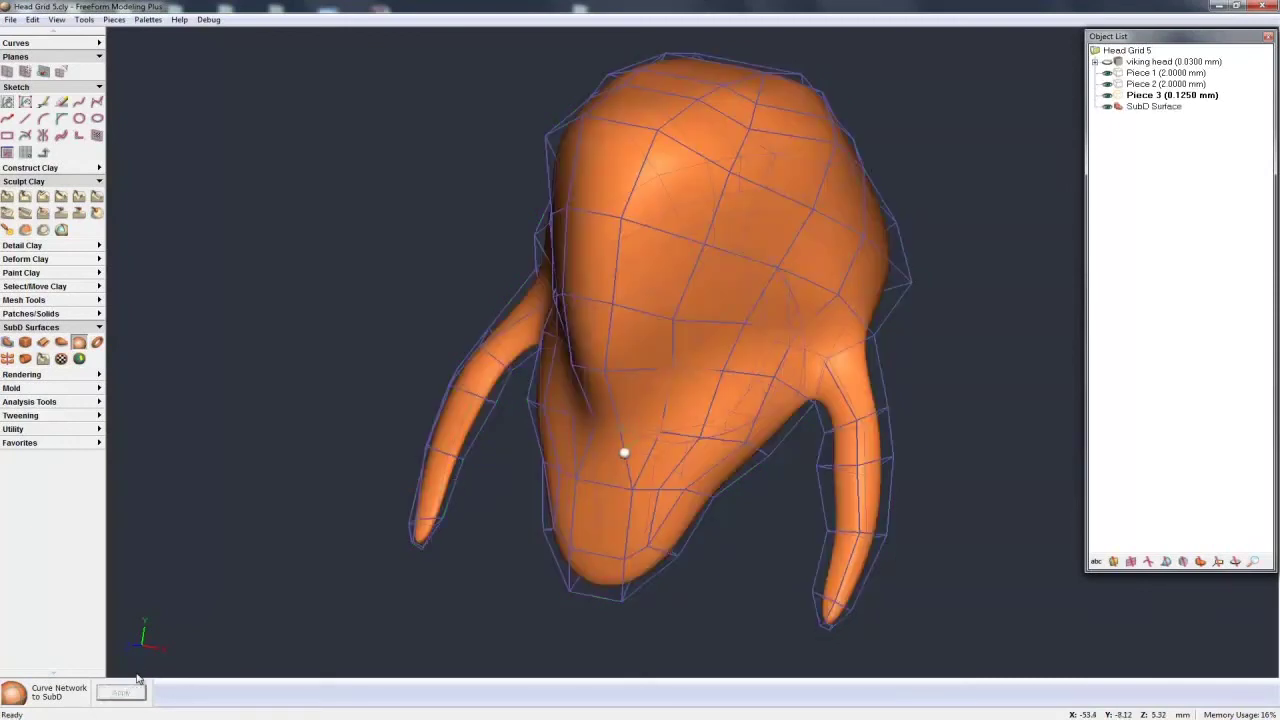
{"action": "middle_click_drag", "start_coordinate": [556, 569], "coordinate": [652, 430]}
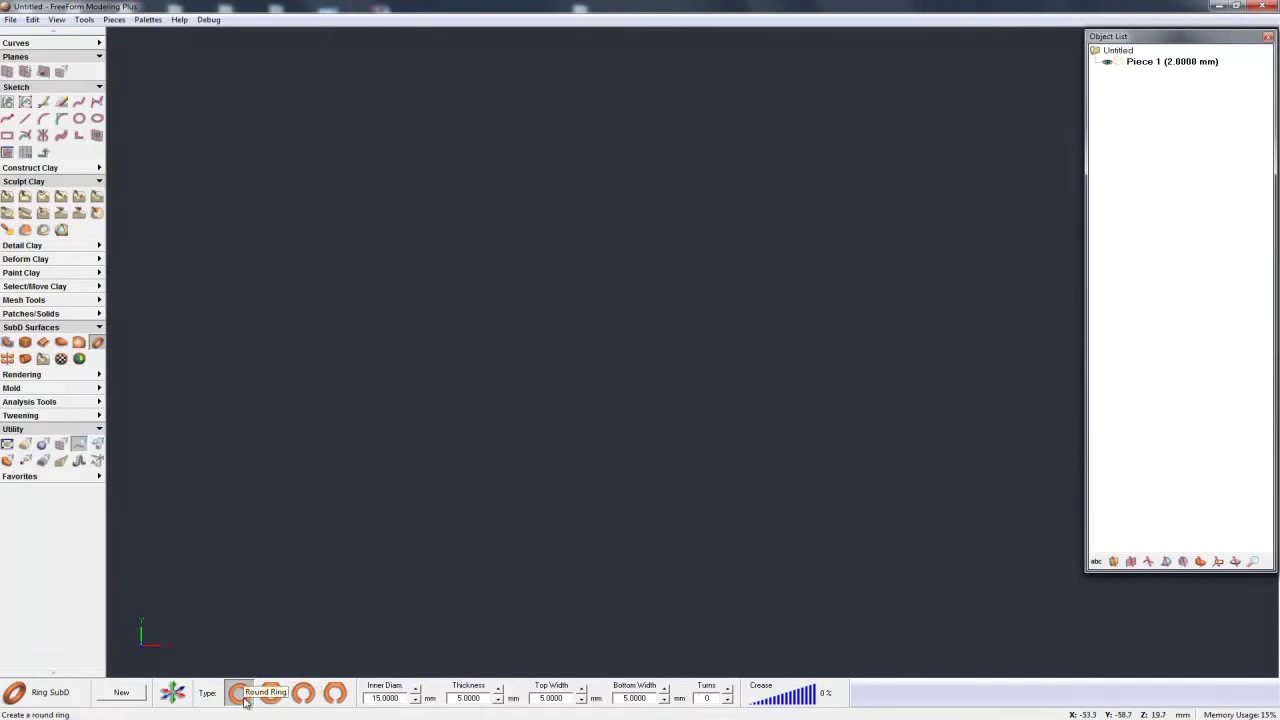
Create a round Ring SubD in a new document with a 15 mm inner diameter, and set its crease to 85%.
{"action": "left_click", "coordinate": [140, 697]}
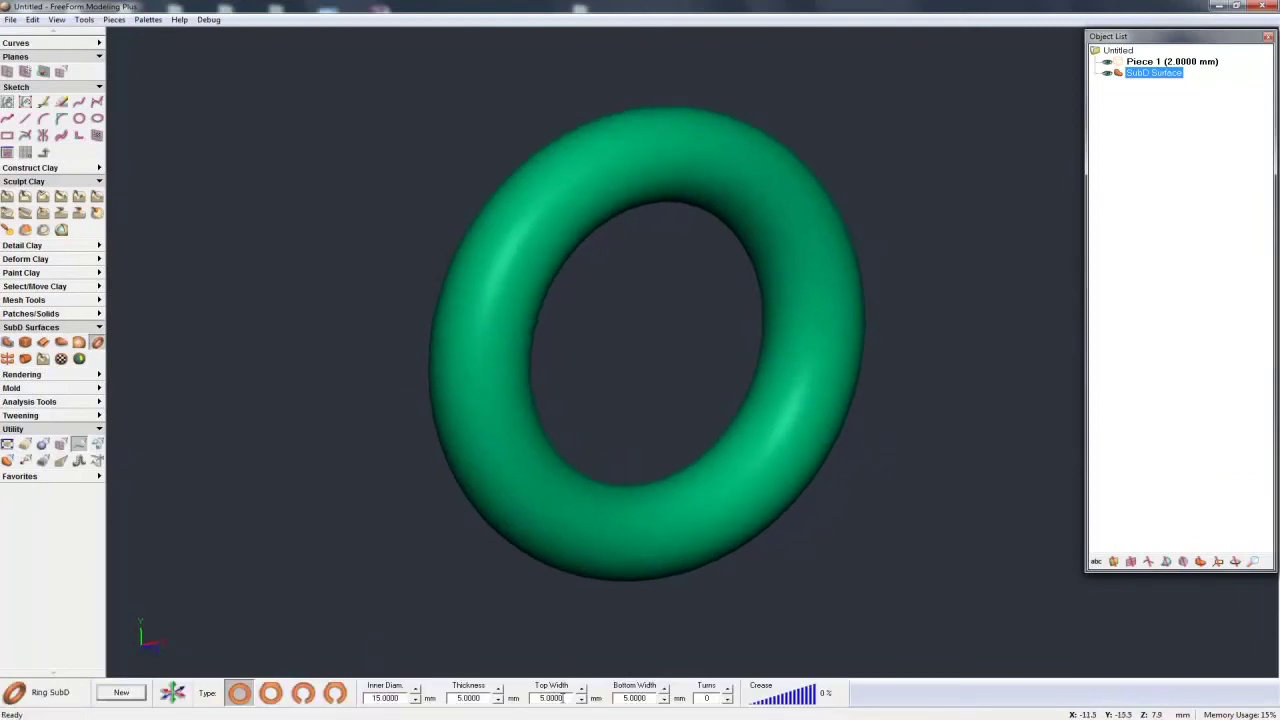
{"action": "left_click_drag", "start_coordinate": [770, 702], "coordinate": [809, 700]}
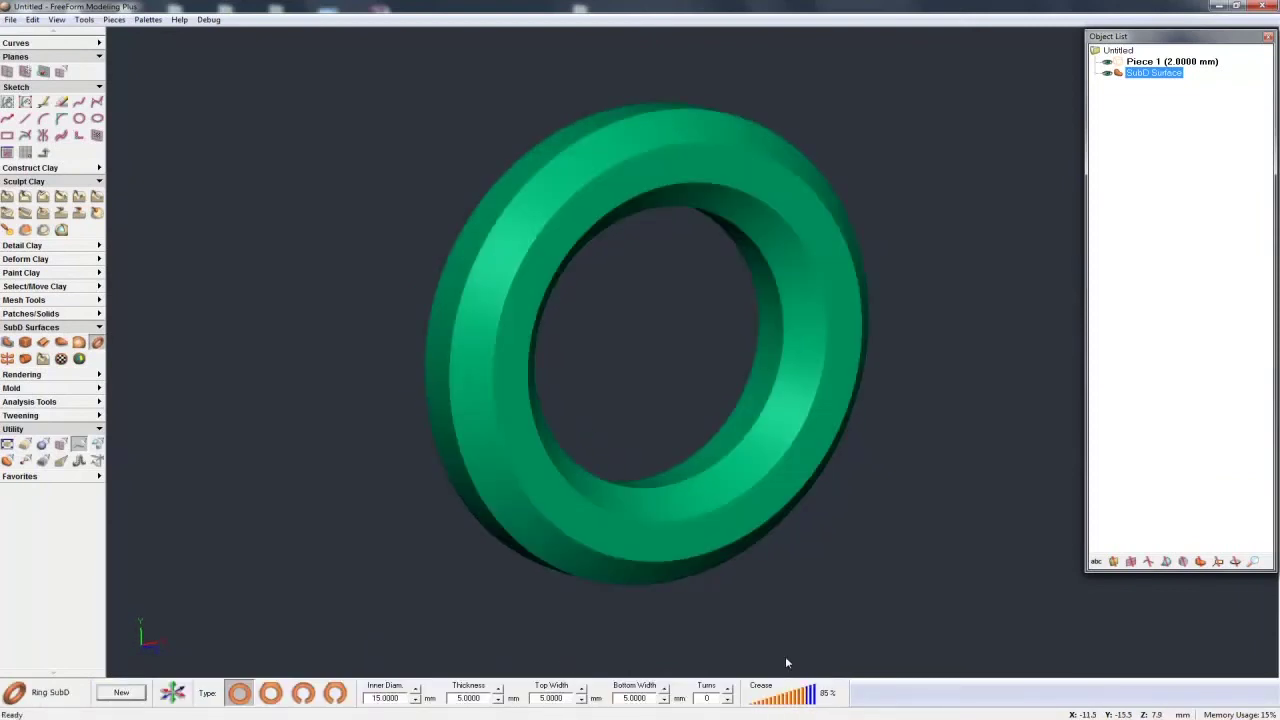
{"action": "key", "text": "space"}
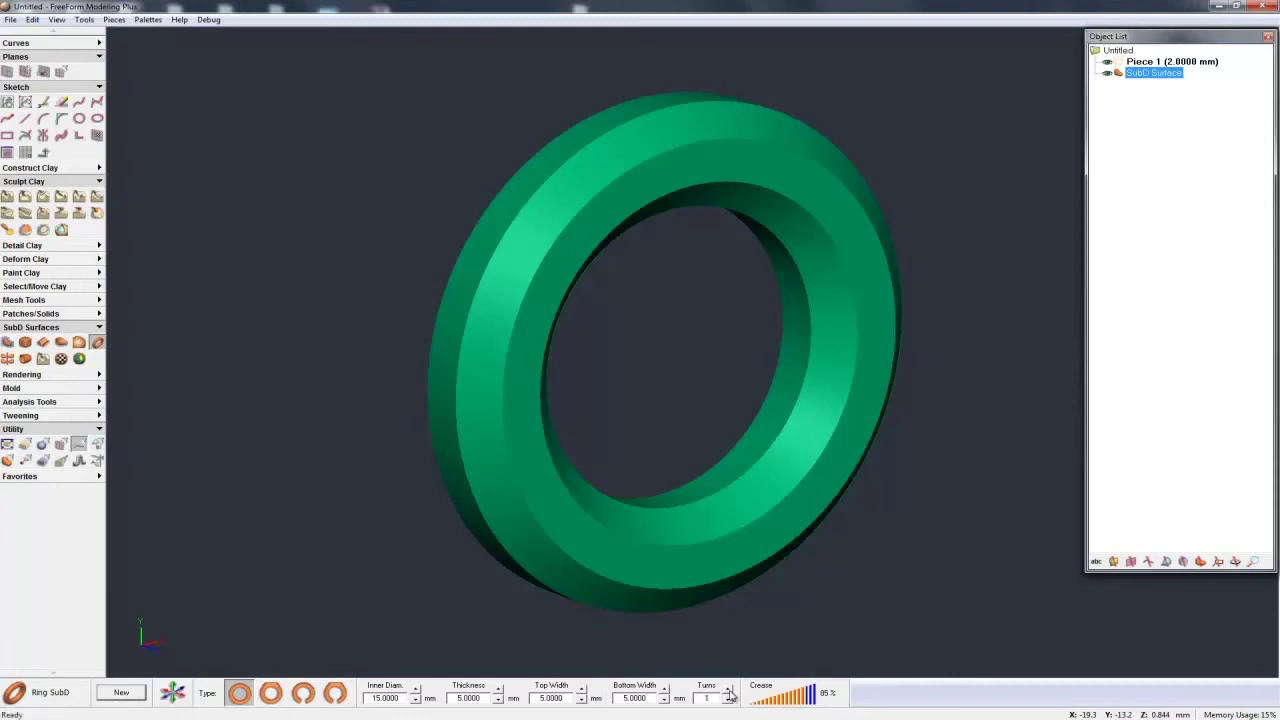
Try different twist counts on the ring, settle on 2 turns, and set its inner diameter to 25 mm.
{"action": "left_click", "coordinate": [729, 694]}
{"action": "left_click", "coordinate": [729, 694]}
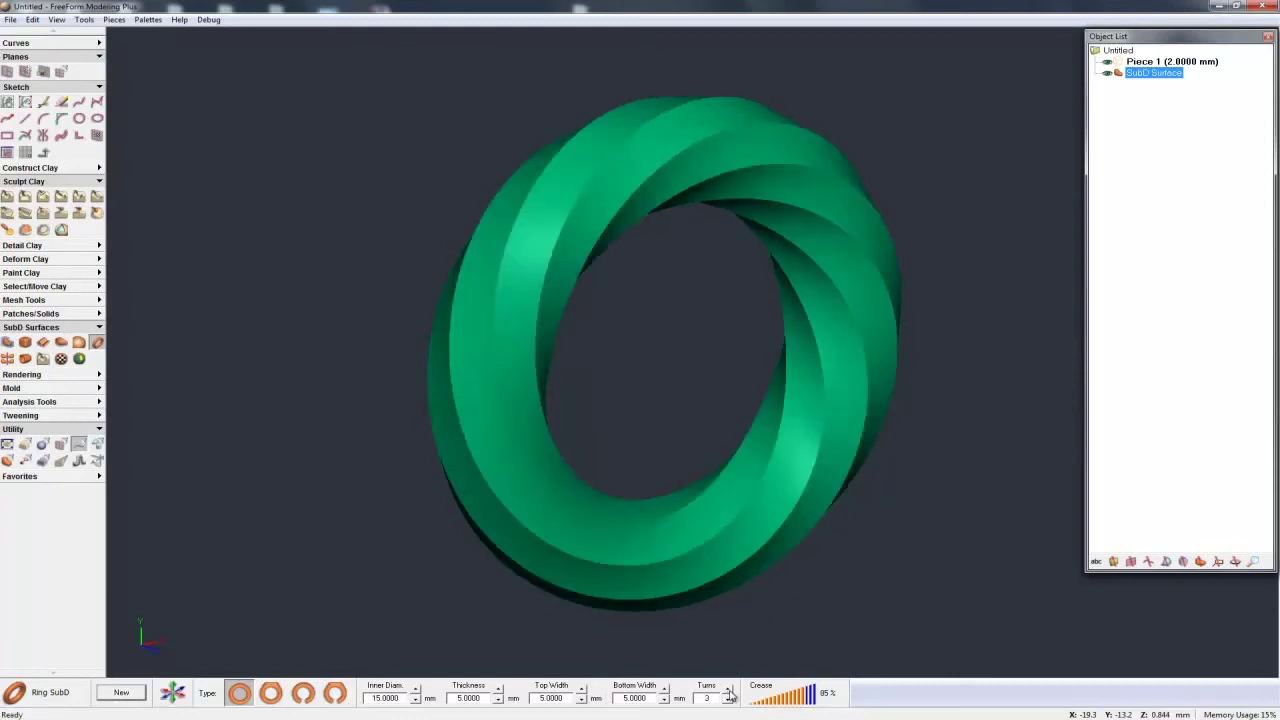
{"action": "left_click", "coordinate": [729, 692]}
{"action": "left_click", "coordinate": [729, 695]}
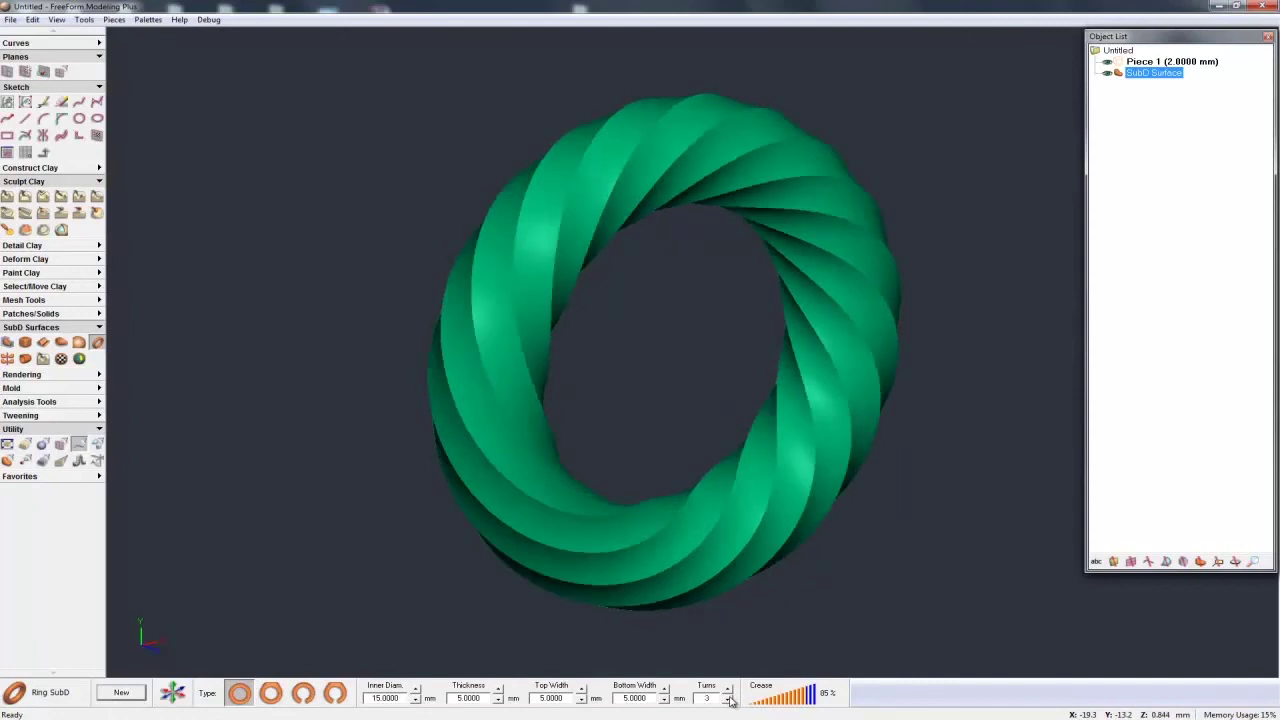
{"action": "left_click", "coordinate": [729, 699]}
{"action": "left_click", "coordinate": [729, 699]}
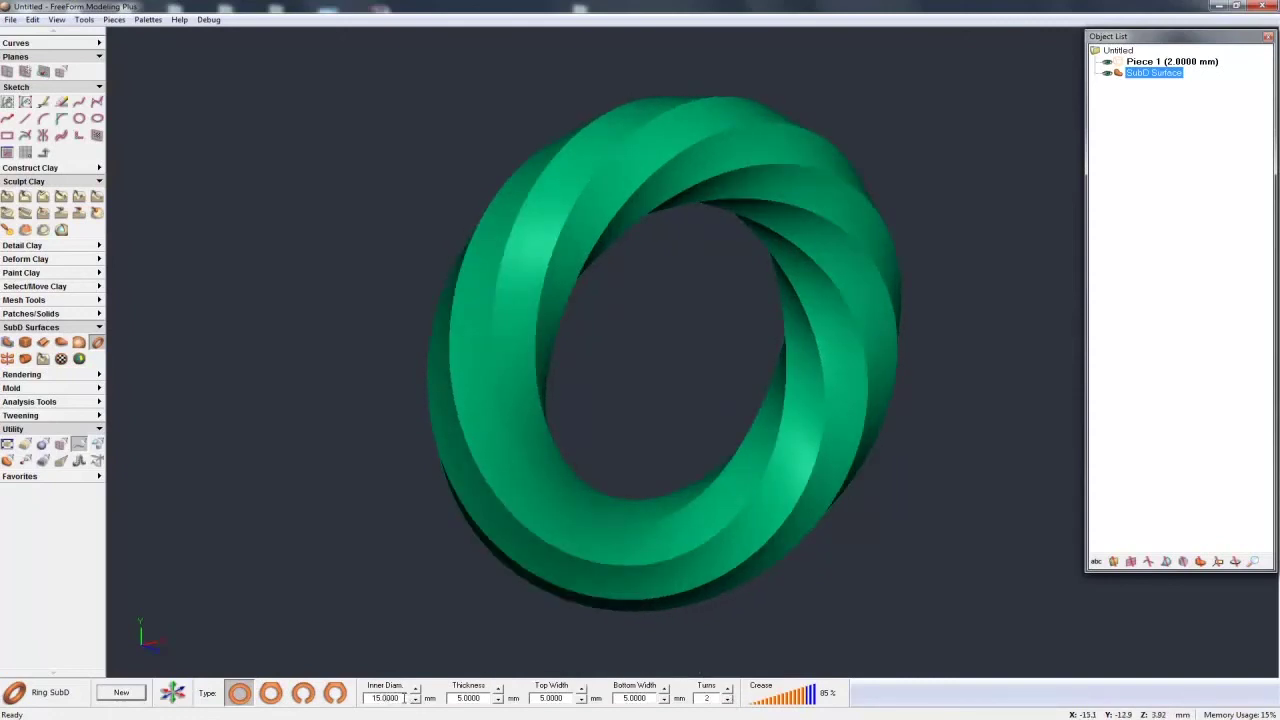
{"action": "left_click_drag", "start_coordinate": [400, 698], "coordinate": [365, 701]}
{"action": "key", "text": "Return"}
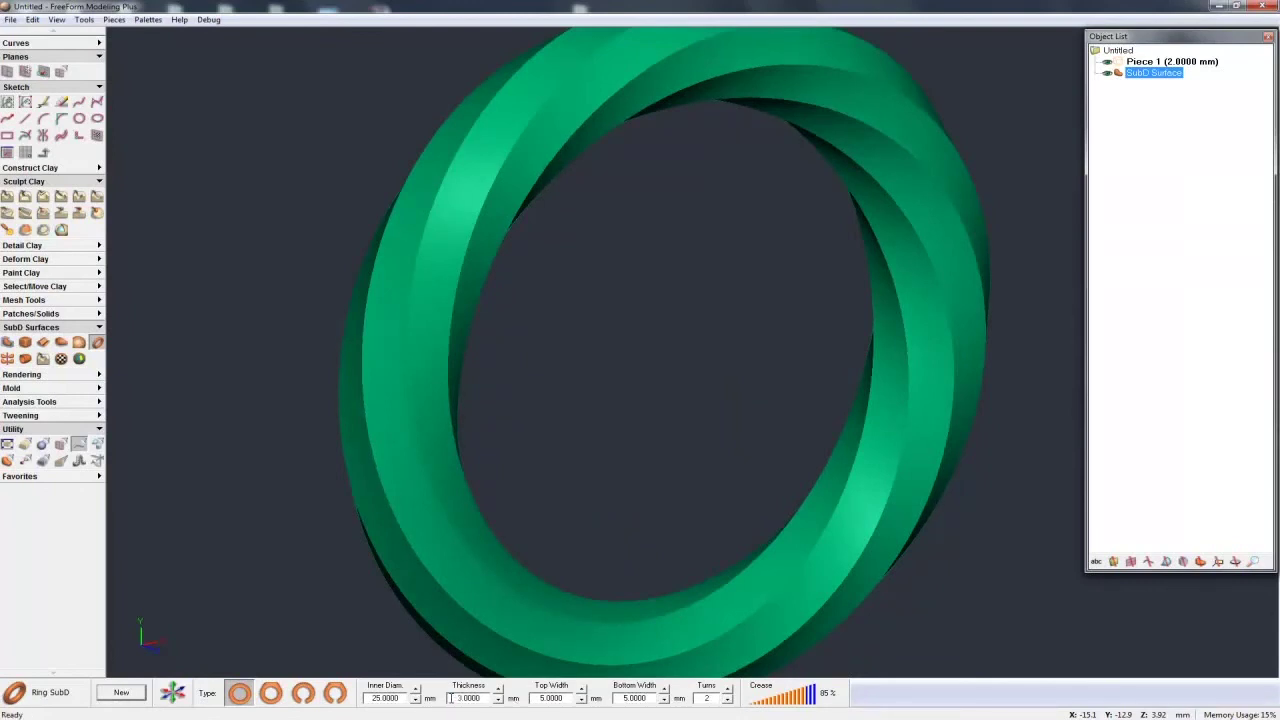
Set the ring's top width to 12 mm and its bottom width to 3 mm, and inspect the tapered shape.
{"action": "key", "text": "Return"}
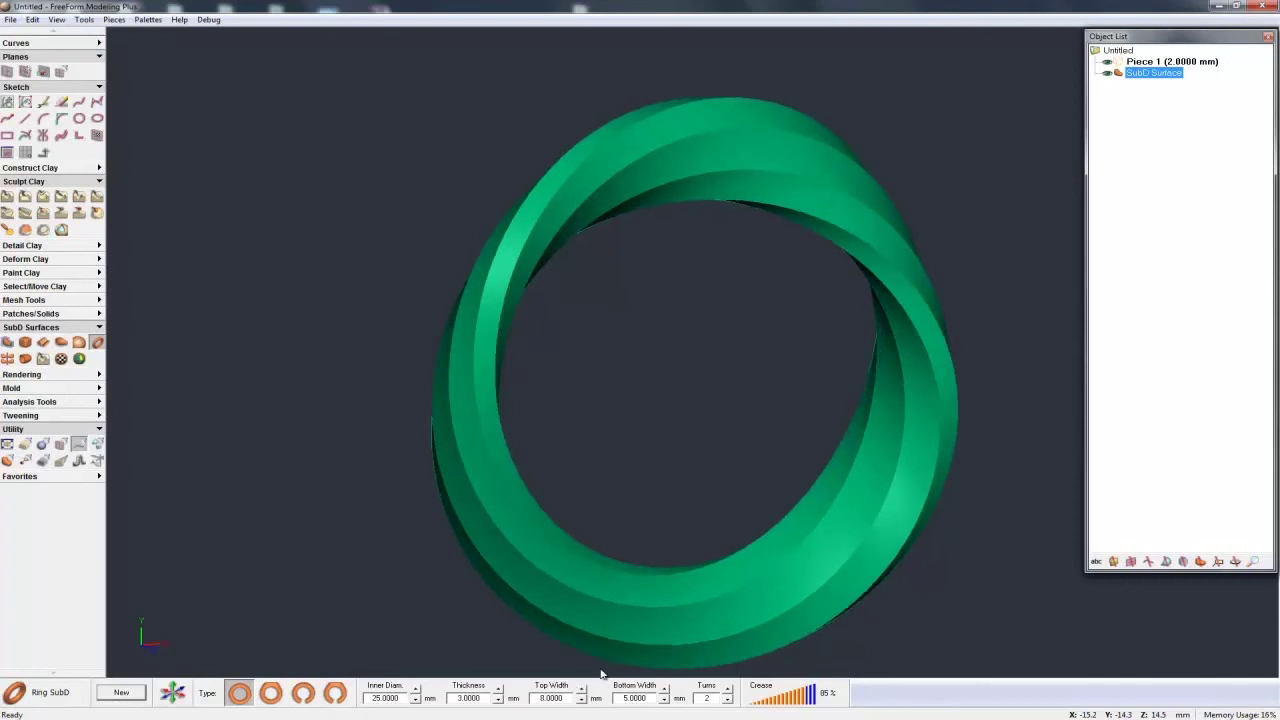
{"action": "key", "text": "space"}
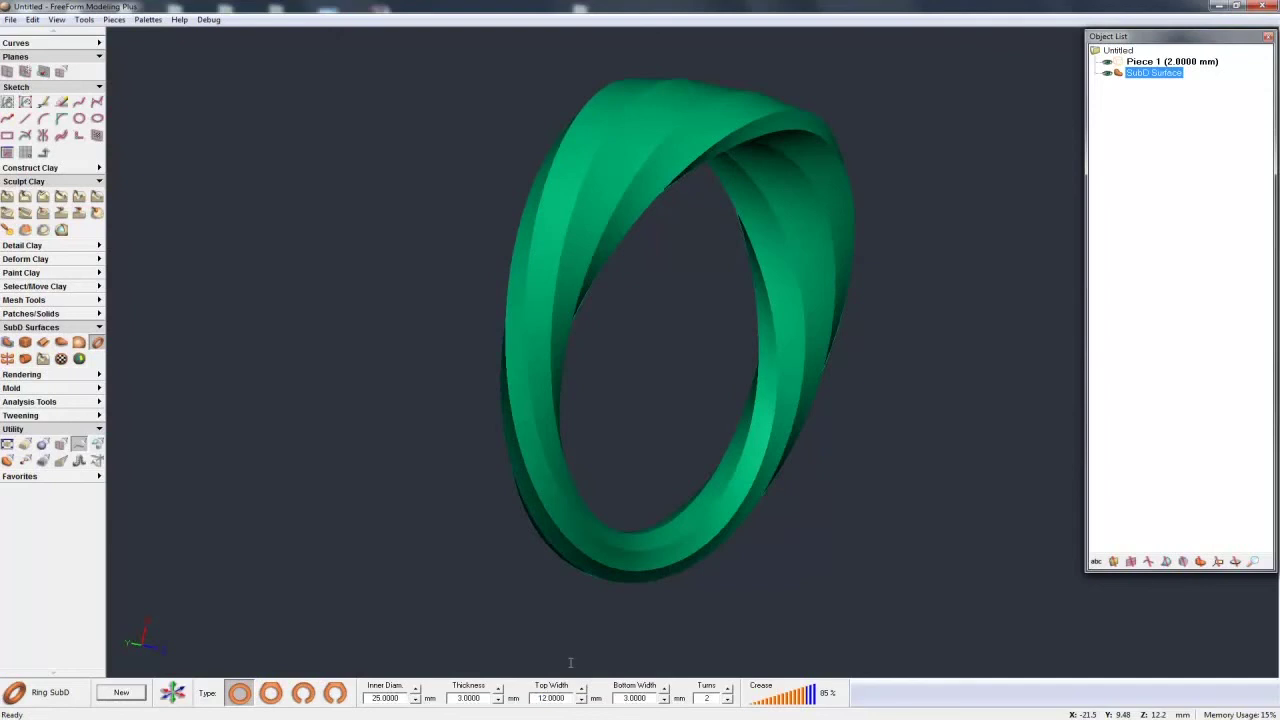
{"action": "middle_click_drag", "start_coordinate": [643, 456], "coordinate": [652, 464]}
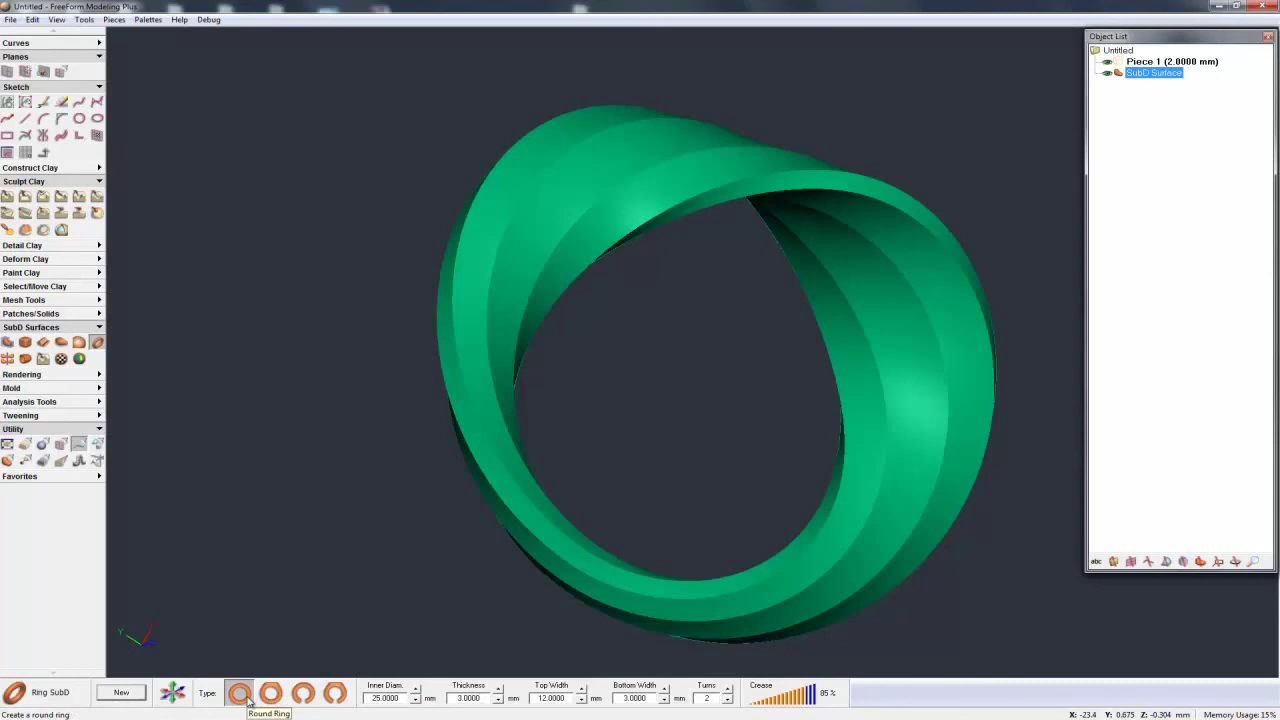
Change the ring to the closed flat-top type with 0 turns and a 0% crease, and inspect its smooth shape.
{"action": "left_click", "coordinate": [277, 702]}
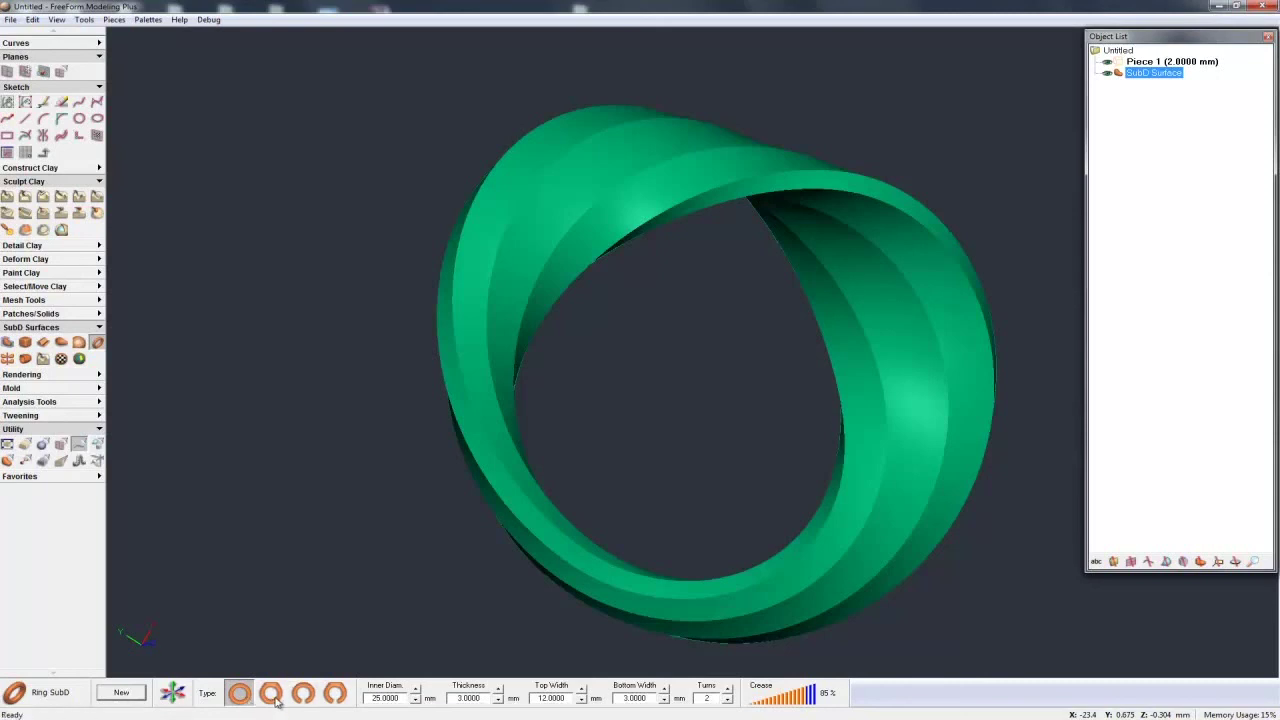
{"action": "left_click", "coordinate": [272, 696]}
{"action": "key", "text": "space"}
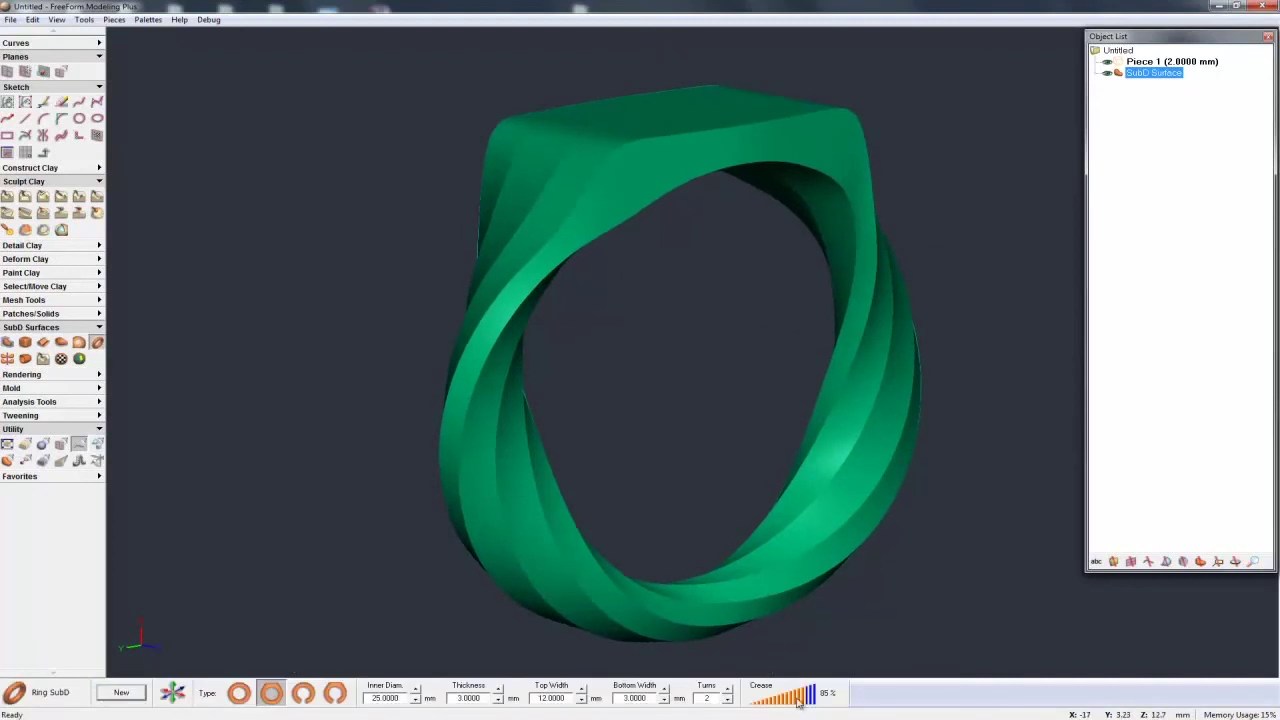
{"action": "left_click", "coordinate": [727, 701]}
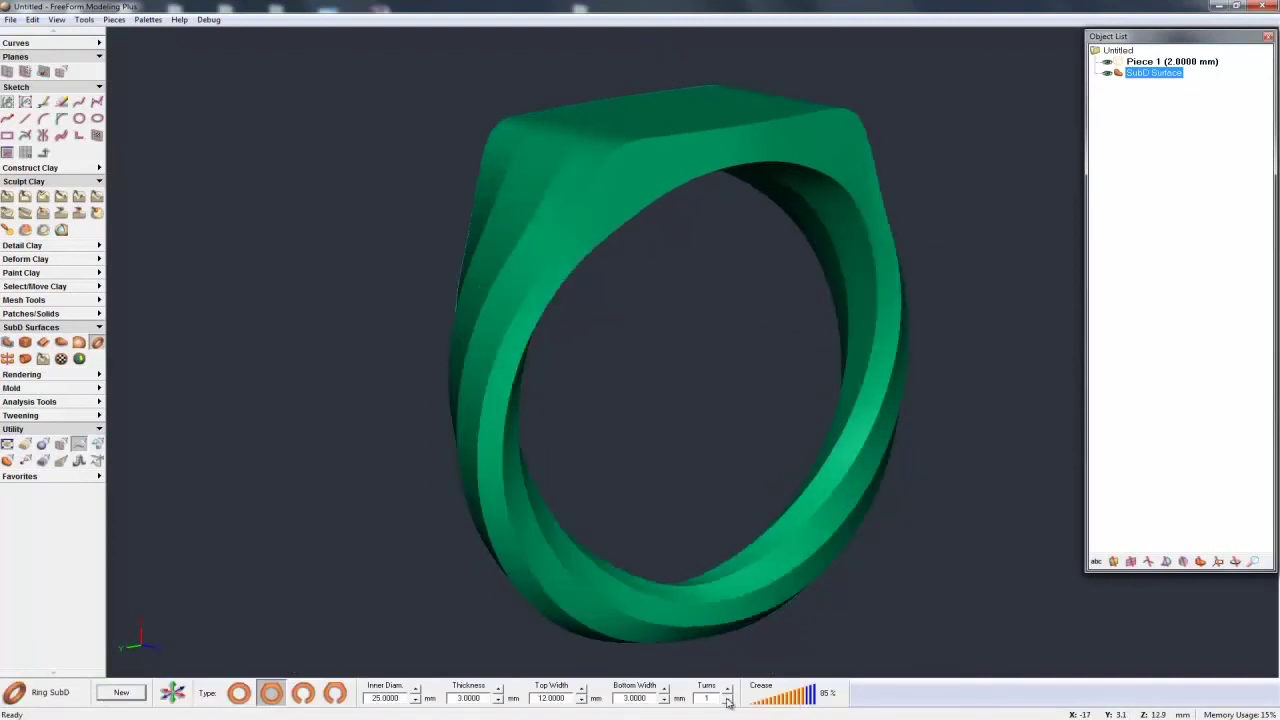
{"action": "left_click", "coordinate": [760, 703]}
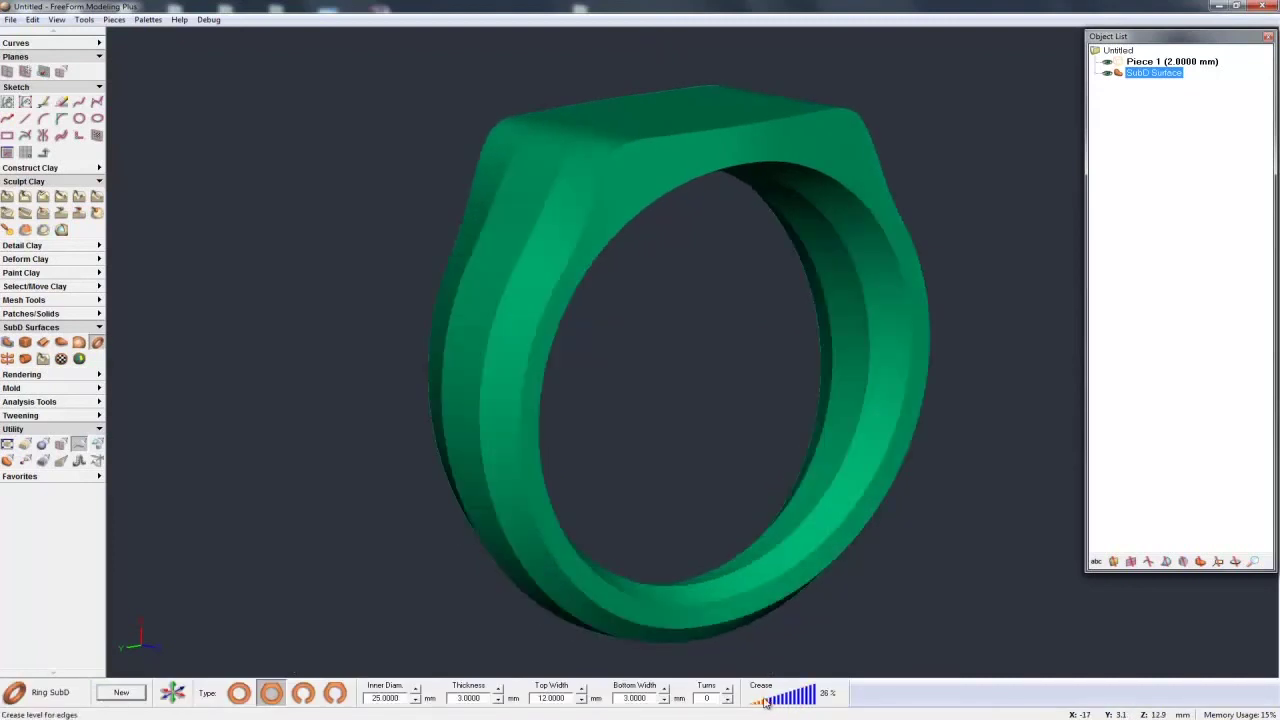
{"action": "left_click", "coordinate": [750, 703]}
{"action": "key", "text": "space"}
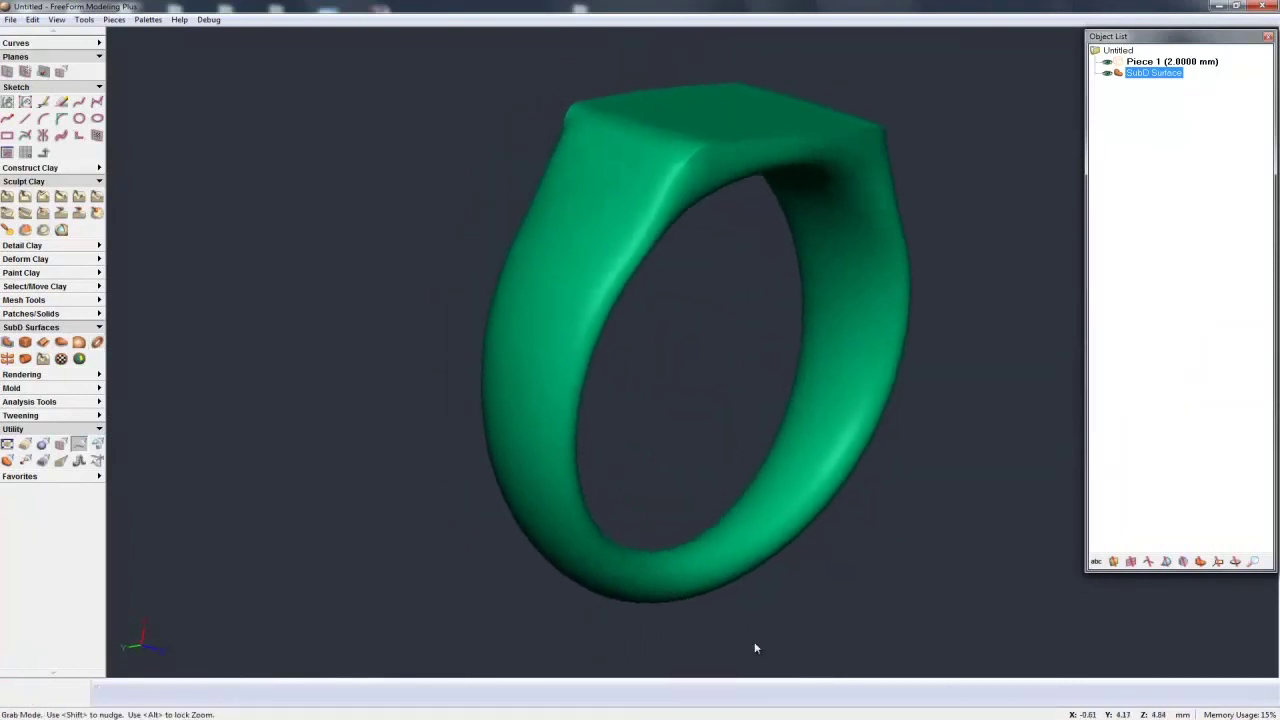
{"action": "key", "text": "space"}
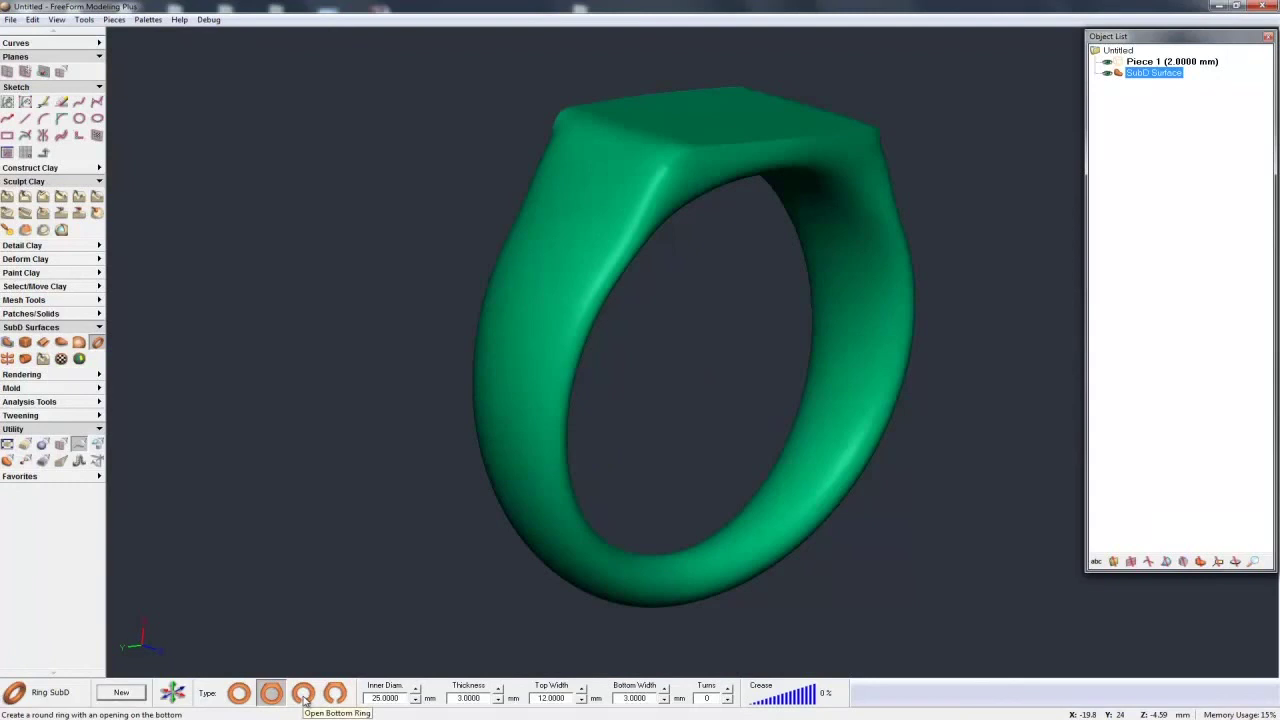
Try the round Open Bottom Ring type, and settle on the flat-top ring type with an open bottom.
{"action": "left_click", "coordinate": [309, 688]}
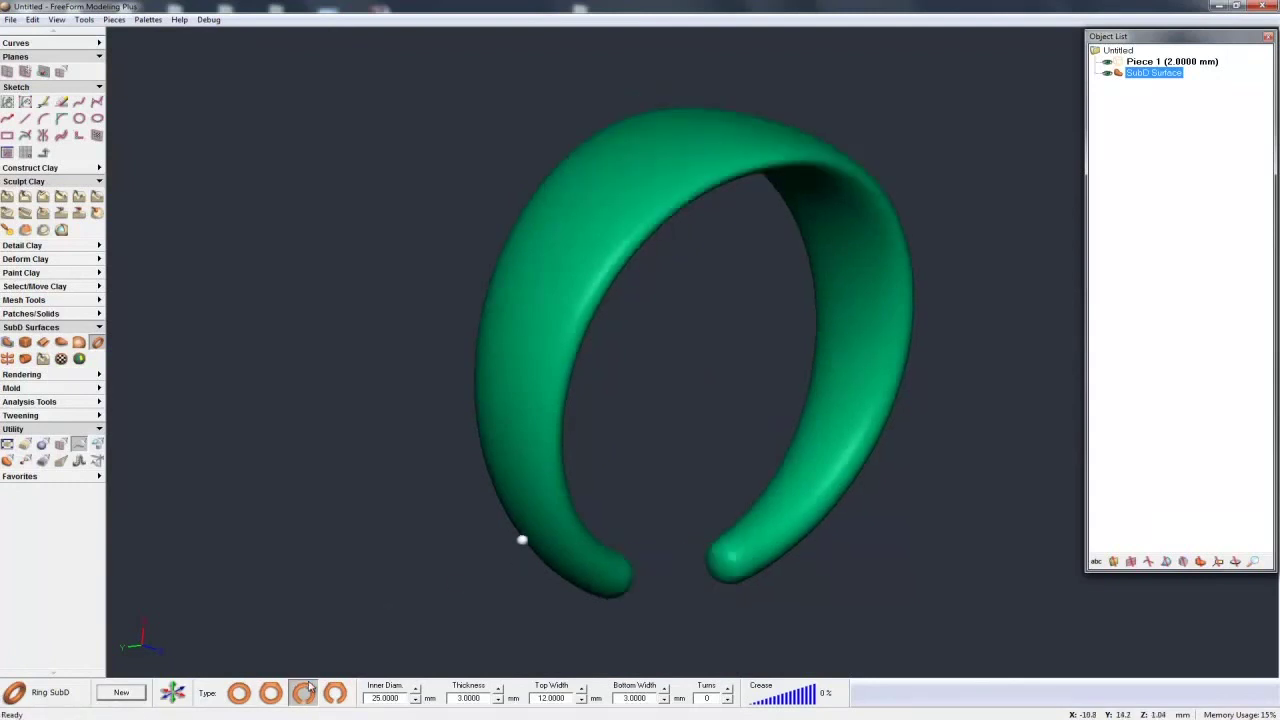
{"action": "key", "text": "Return"}
{"action": "key", "text": "space"}
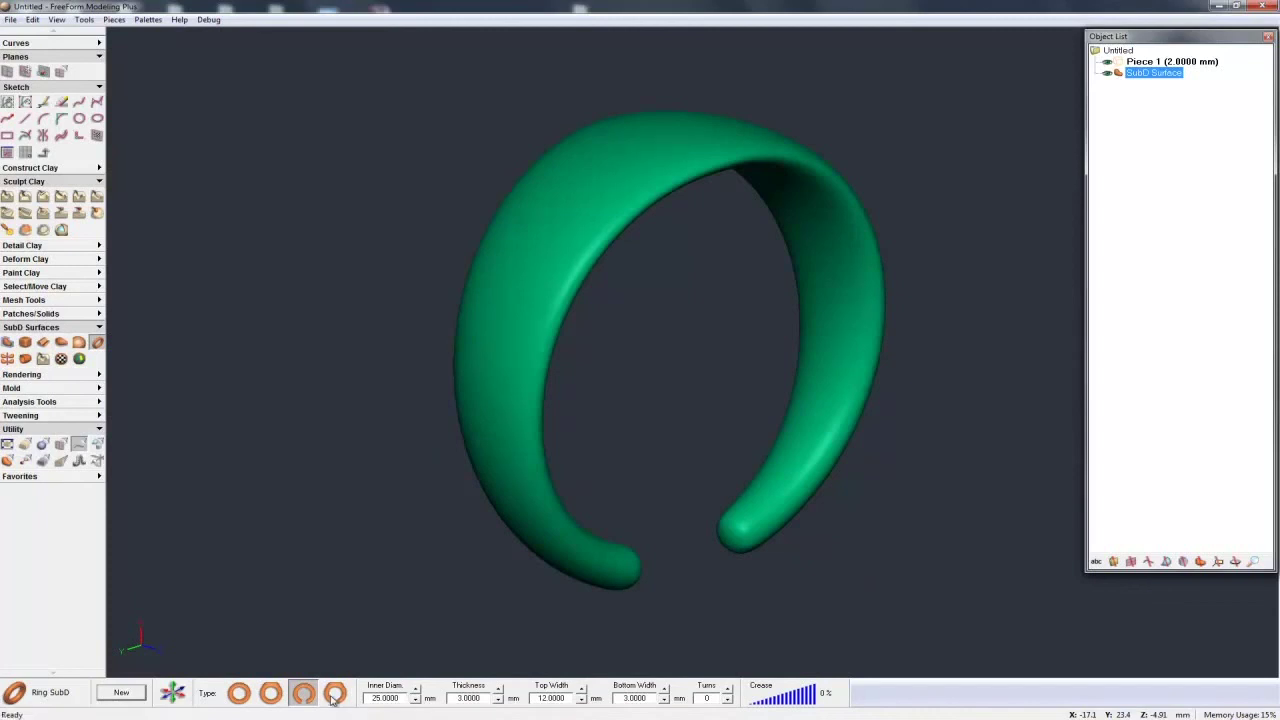
{"action": "left_click", "coordinate": [334, 695]}
{"action": "key", "text": "Return"}
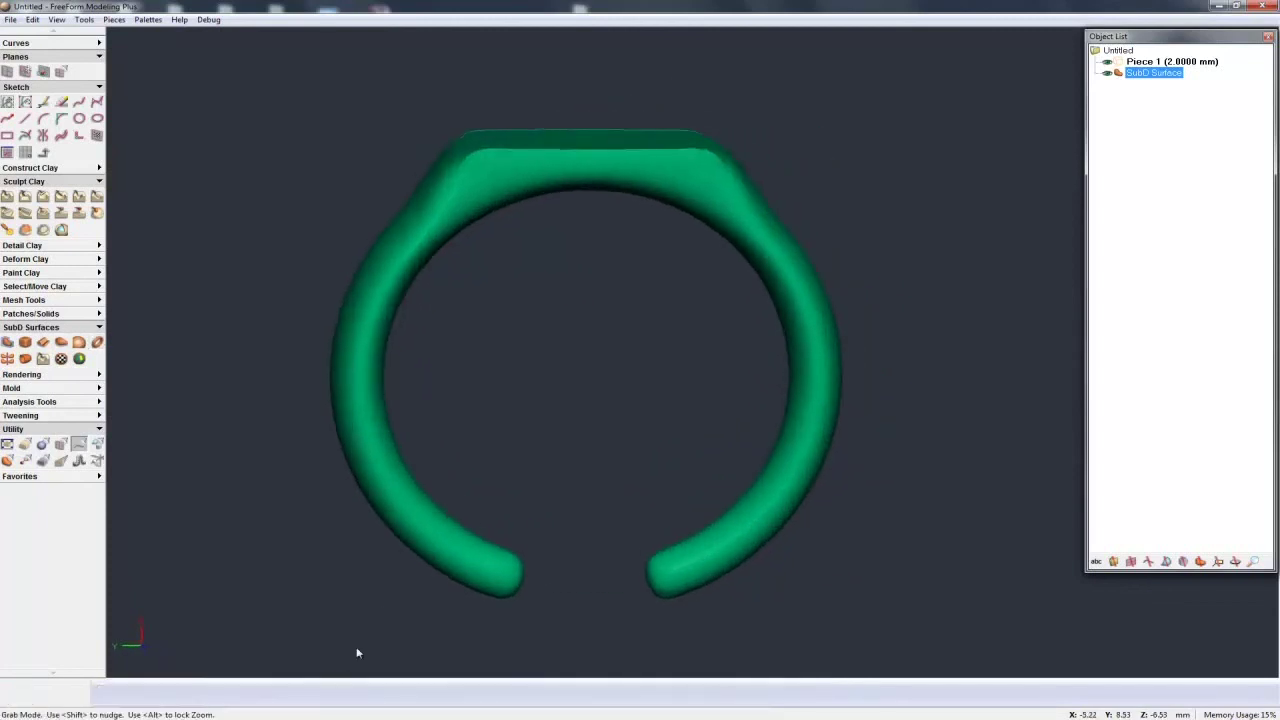
{"action": "key", "text": "space"}
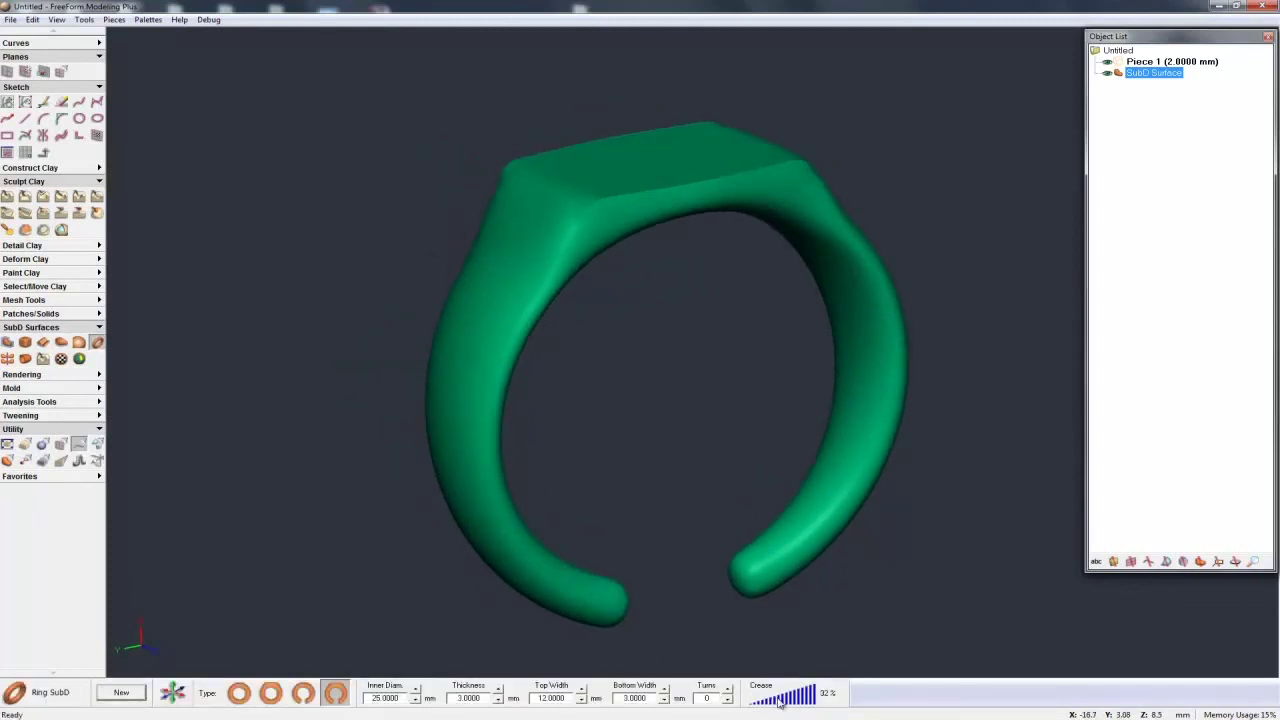
Set the open flat-top ring's crease to 69% and its twist to 1 turn, and inspect it from several sides.
{"action": "left_click", "coordinate": [788, 705]}
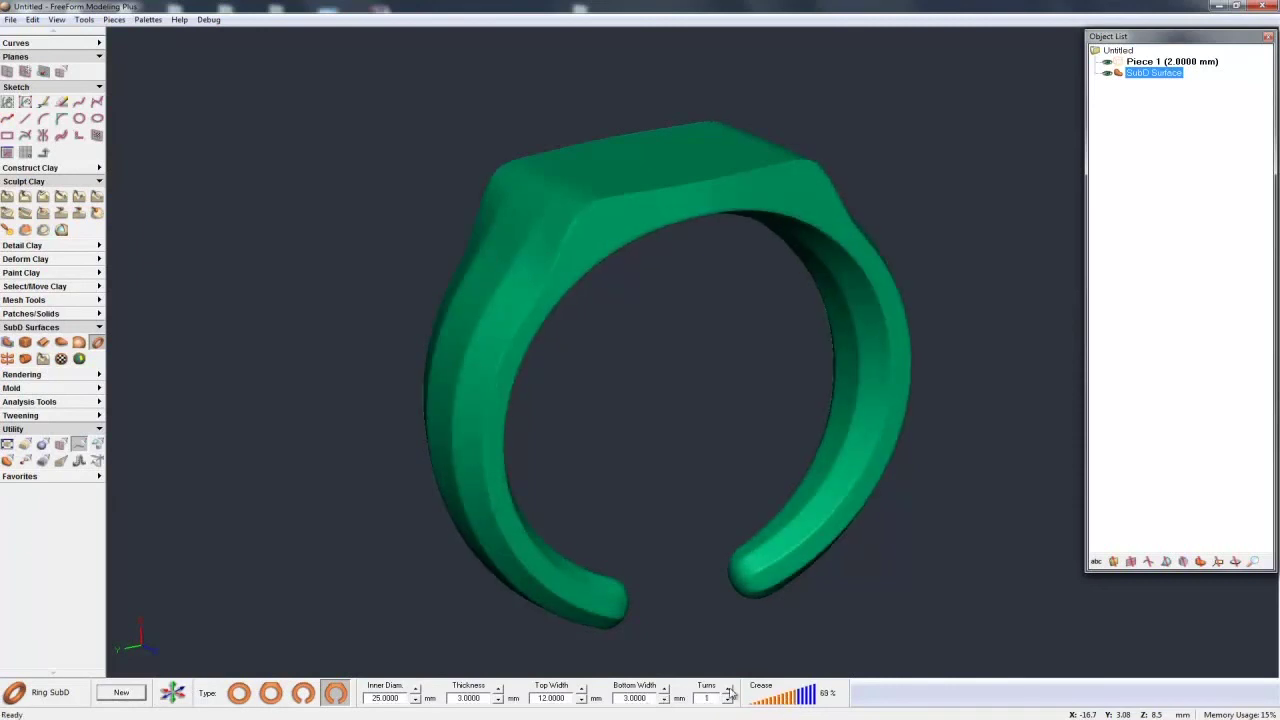
{"action": "left_click", "coordinate": [729, 692]}
{"action": "key", "text": "space"}
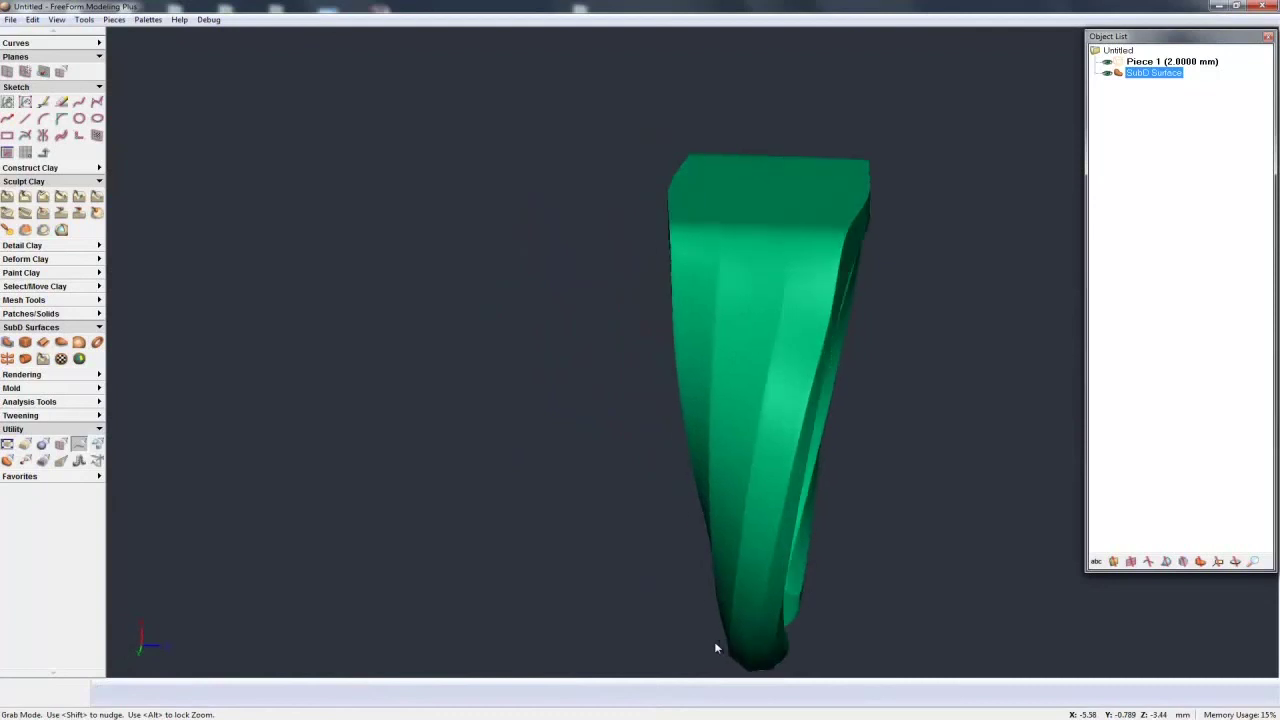
{"action": "key", "text": "space"}
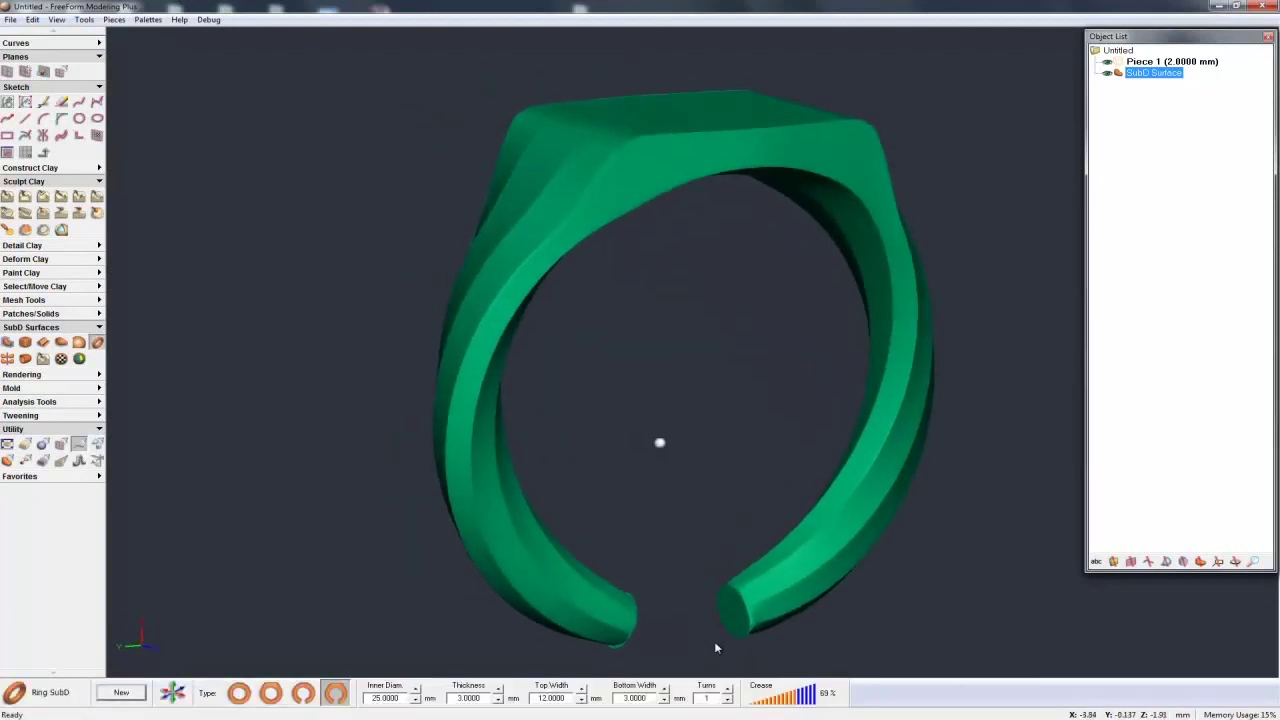